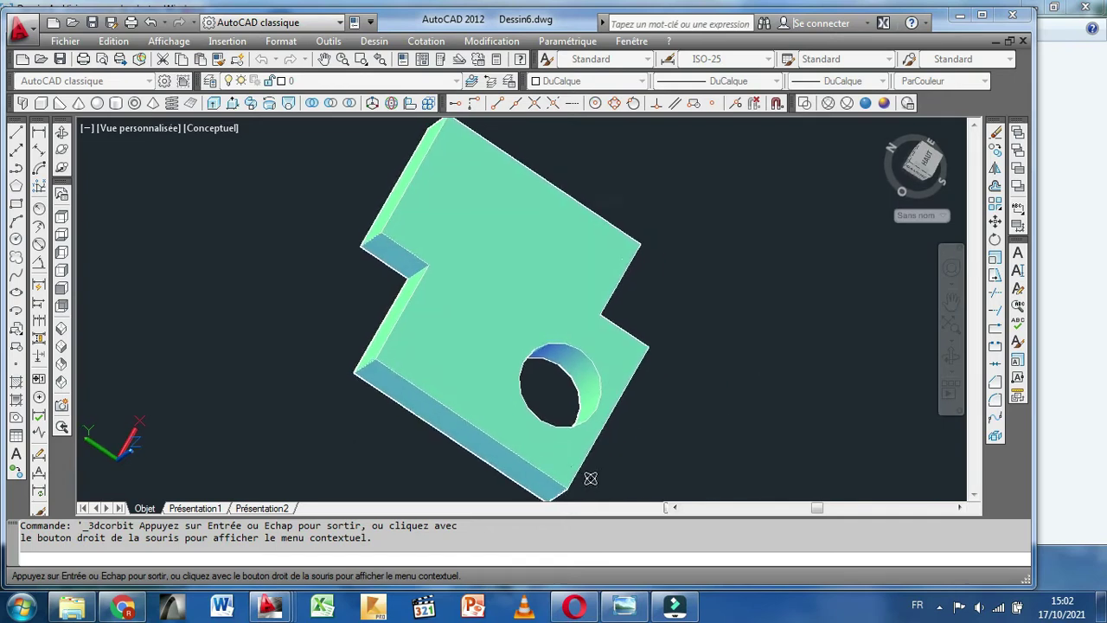
# Consult the part's dimensions in the Dessin 4 reference image and bring up the empty AutoCAD drawing Dessin1.dwg
pyautogui.click(625, 612)
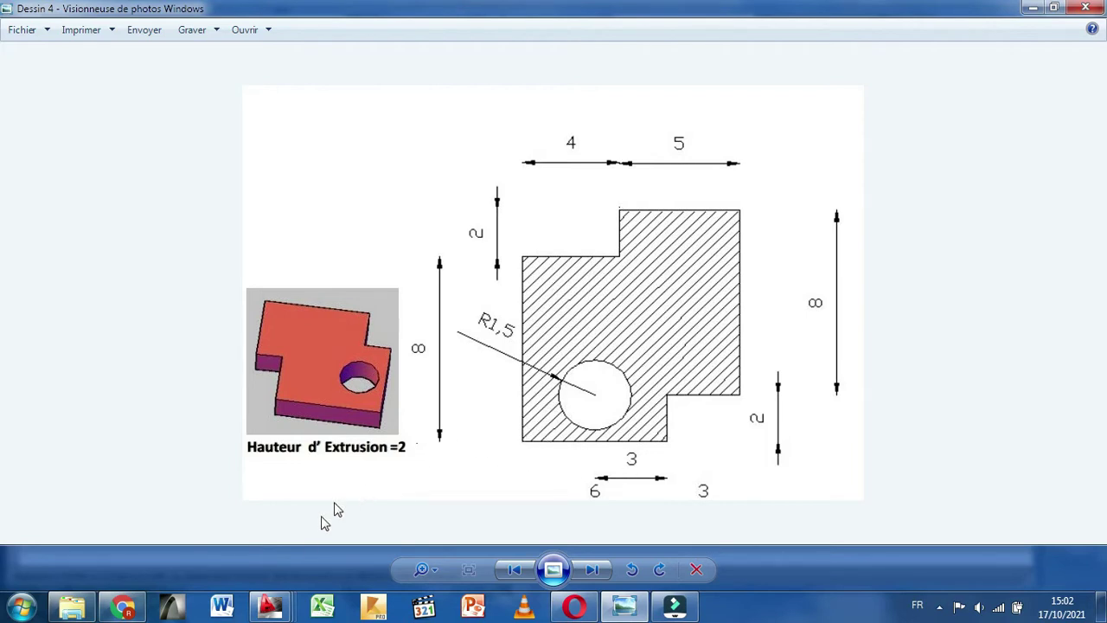
pyautogui.moveTo(282, 610)
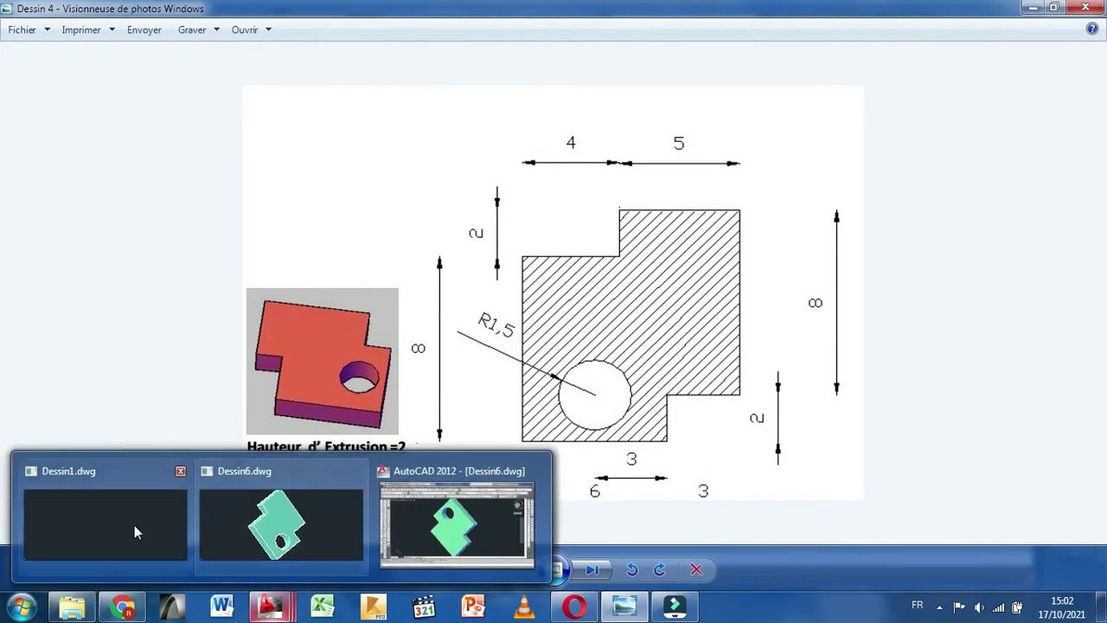
pyautogui.click(120, 525)
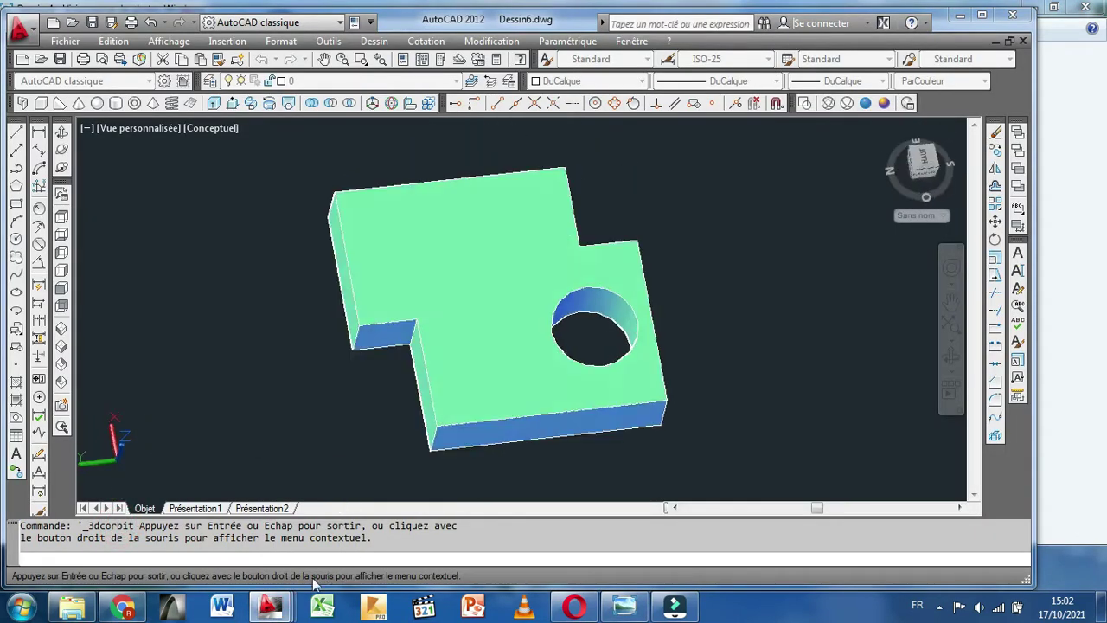
pyautogui.press('Escape')
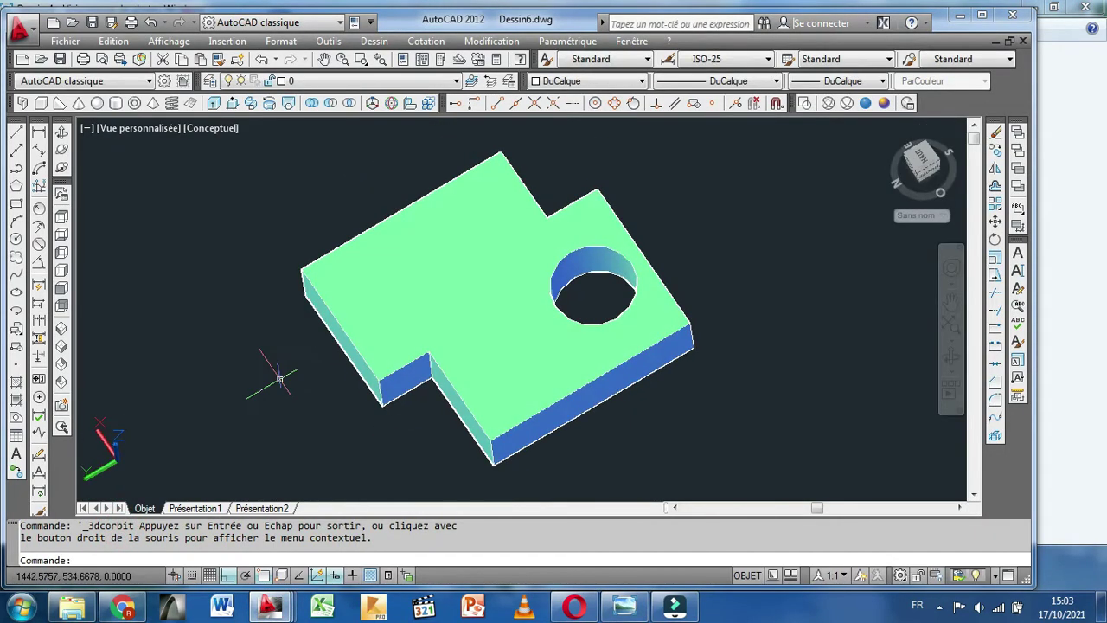
pyautogui.moveTo(275, 613)
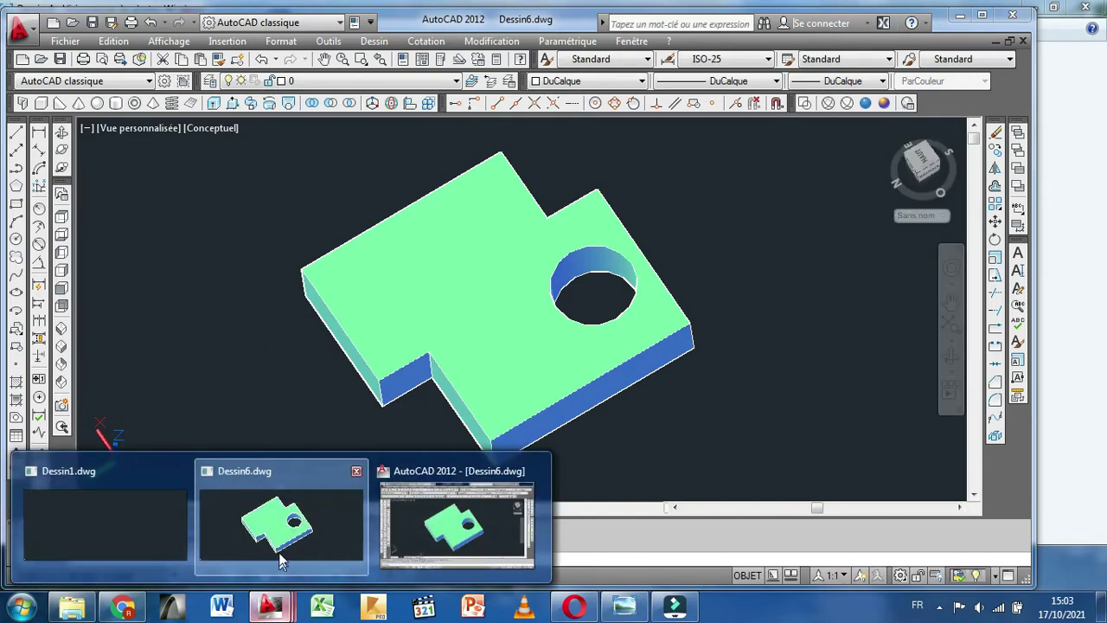
pyautogui.click(158, 525)
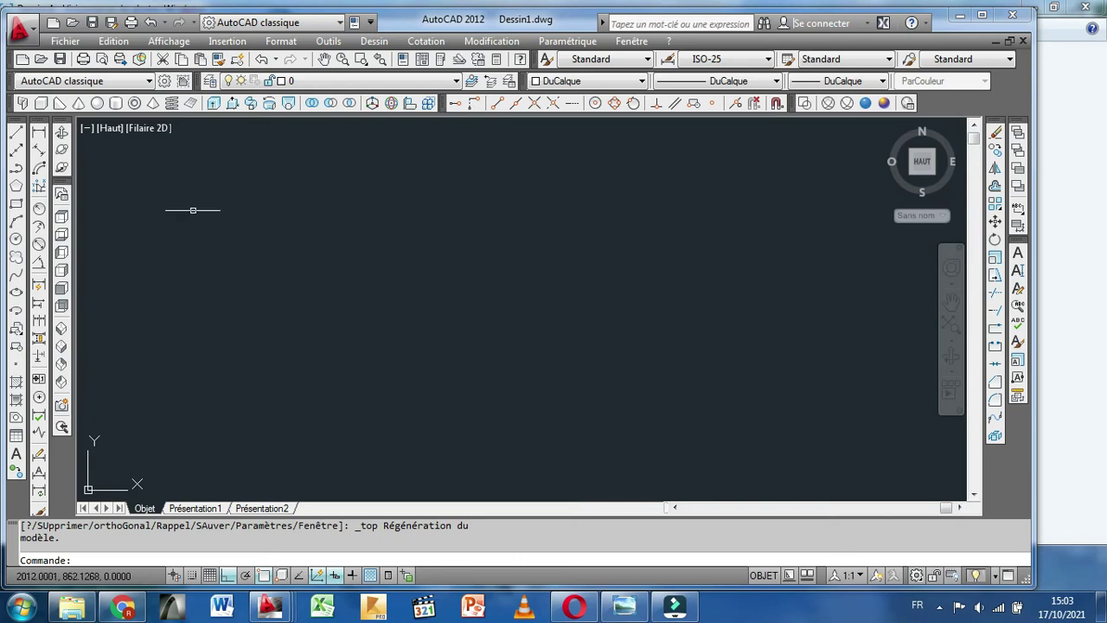
# Start the part outline with connected lines: 4 units right, 2 up, 5 right and 8 down
pyautogui.click(16, 134)
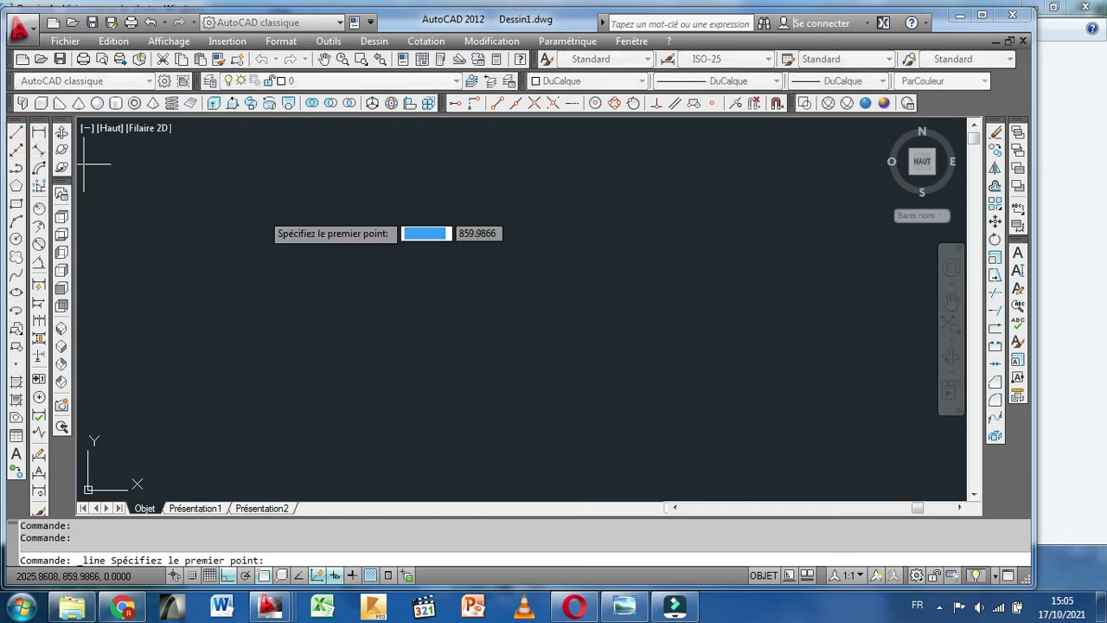
pyautogui.click(308, 277)
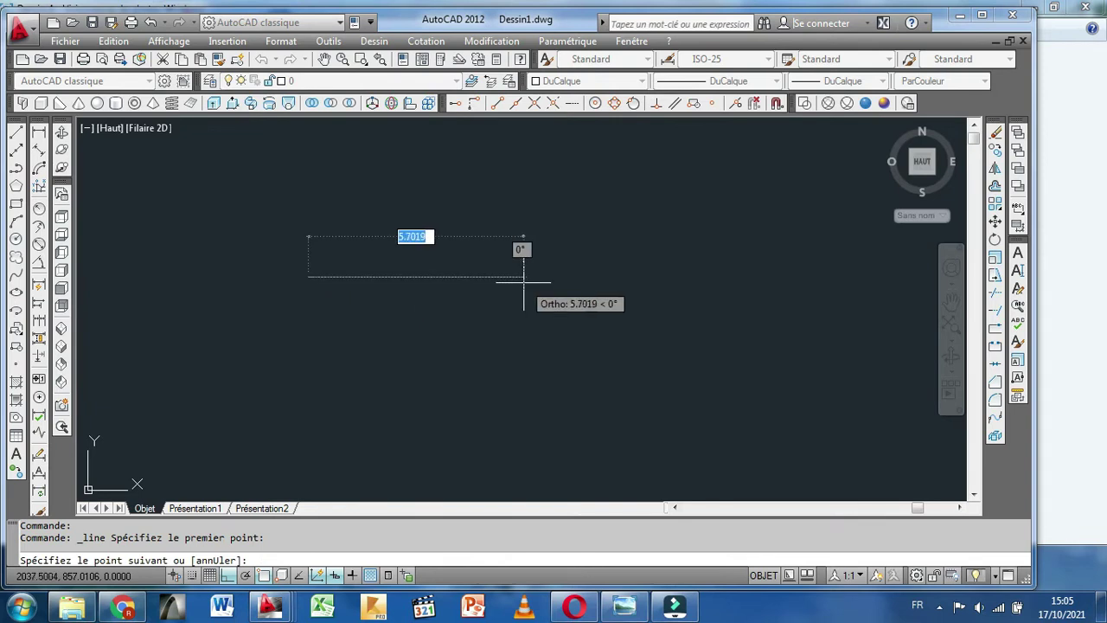
pyautogui.write('4')
pyautogui.press('Return')
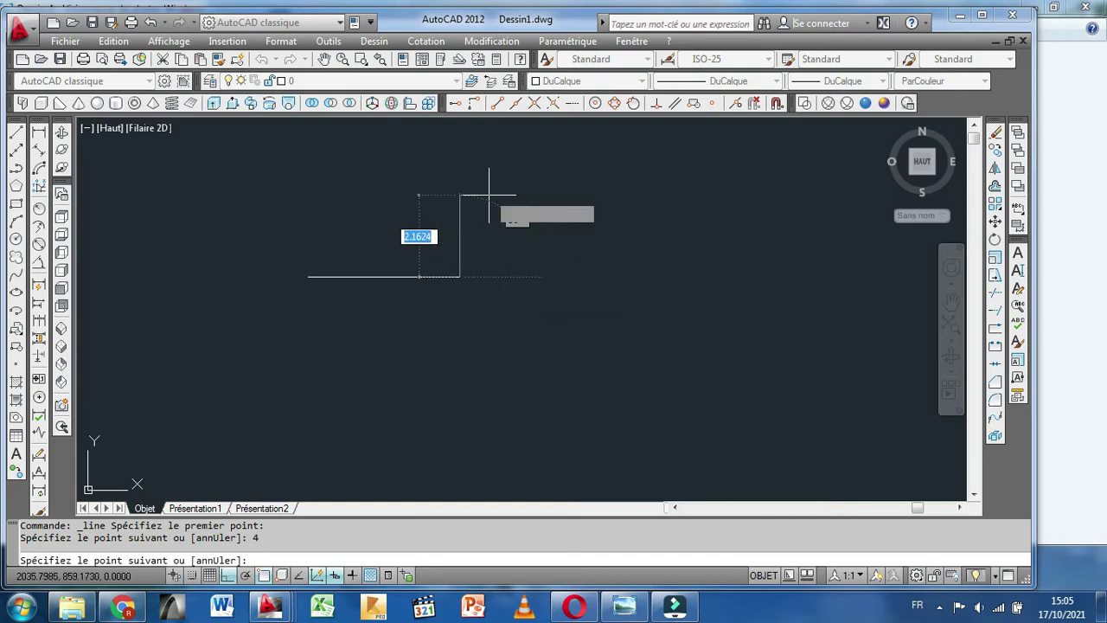
pyautogui.write('2')
pyautogui.press('Return')
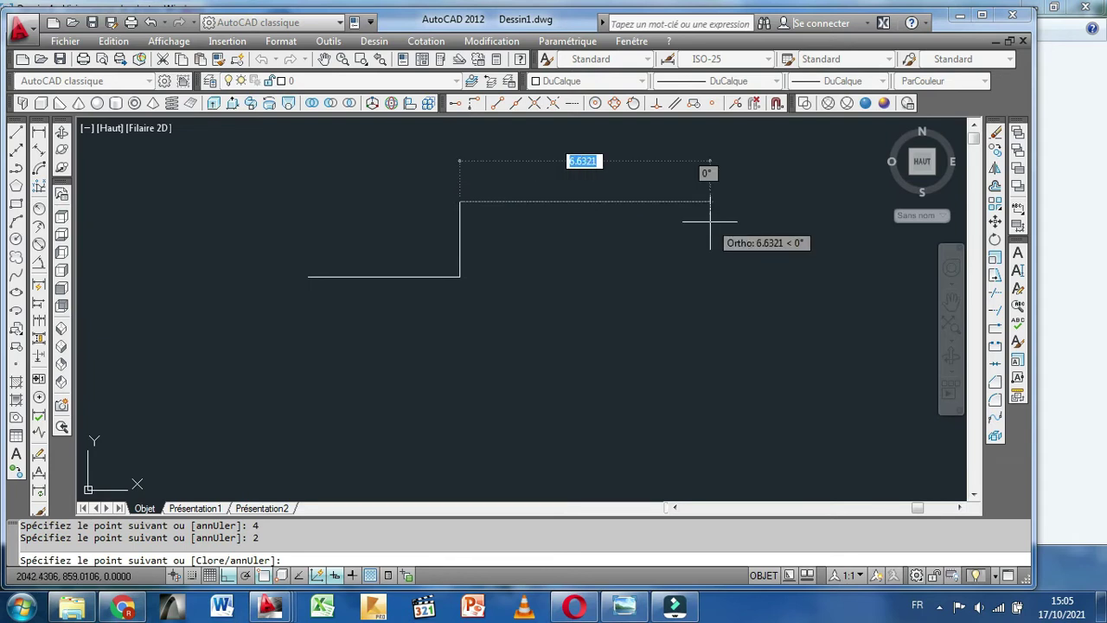
pyautogui.write('5')
pyautogui.press('Return')
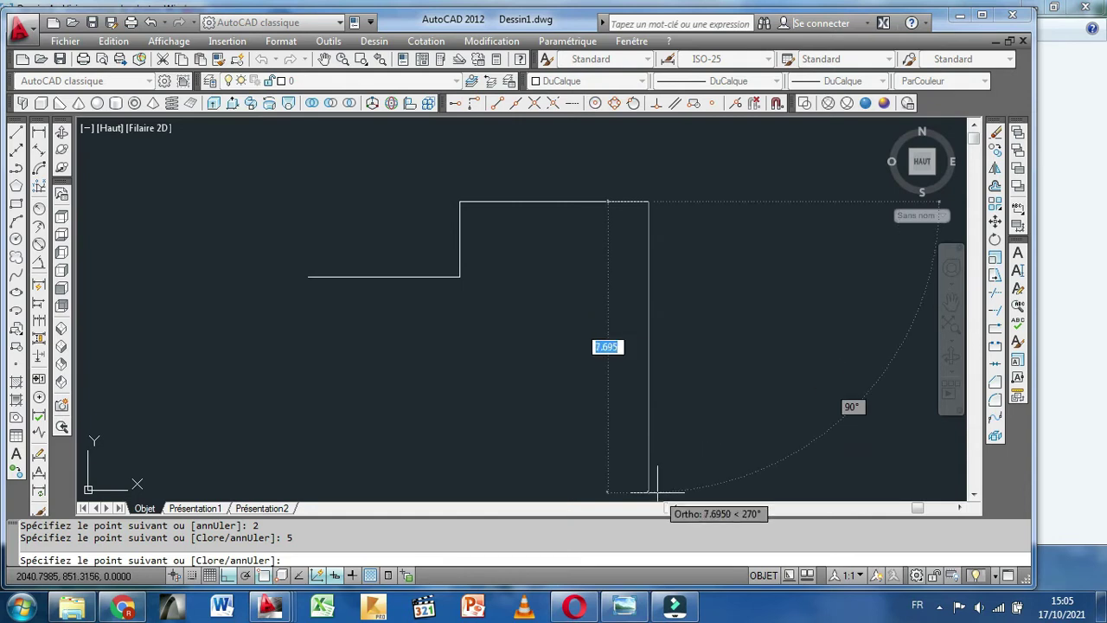
pyautogui.write('8')
pyautogui.press('Return')
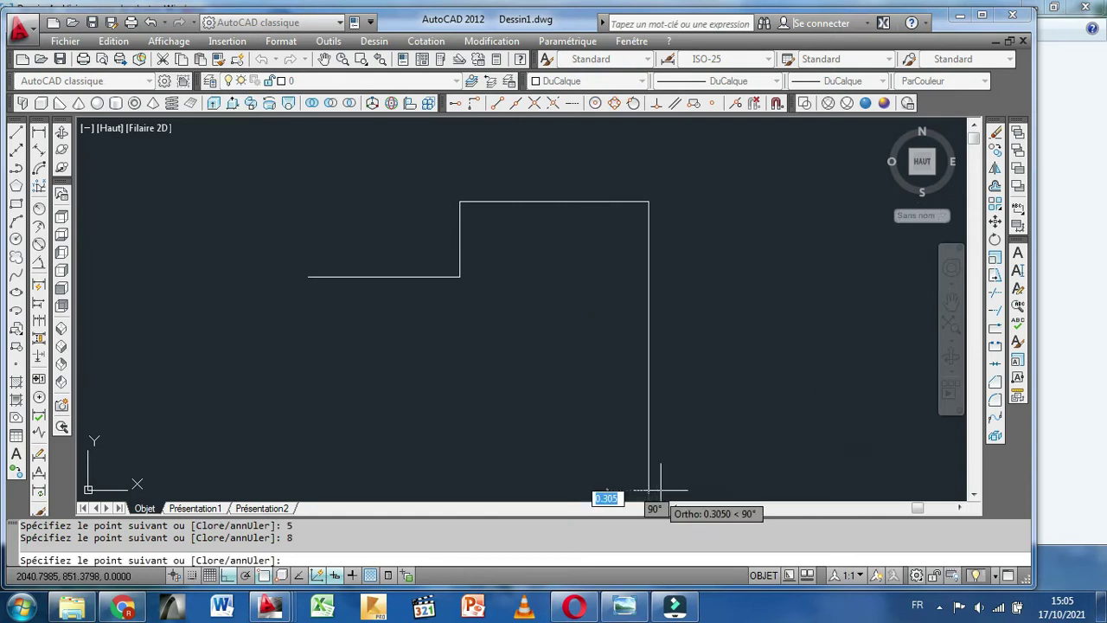
# Continue the outline from its lower end with line segments 3 units left, 2 down and 6 left
pyautogui.scroll(-4, 674, 449)
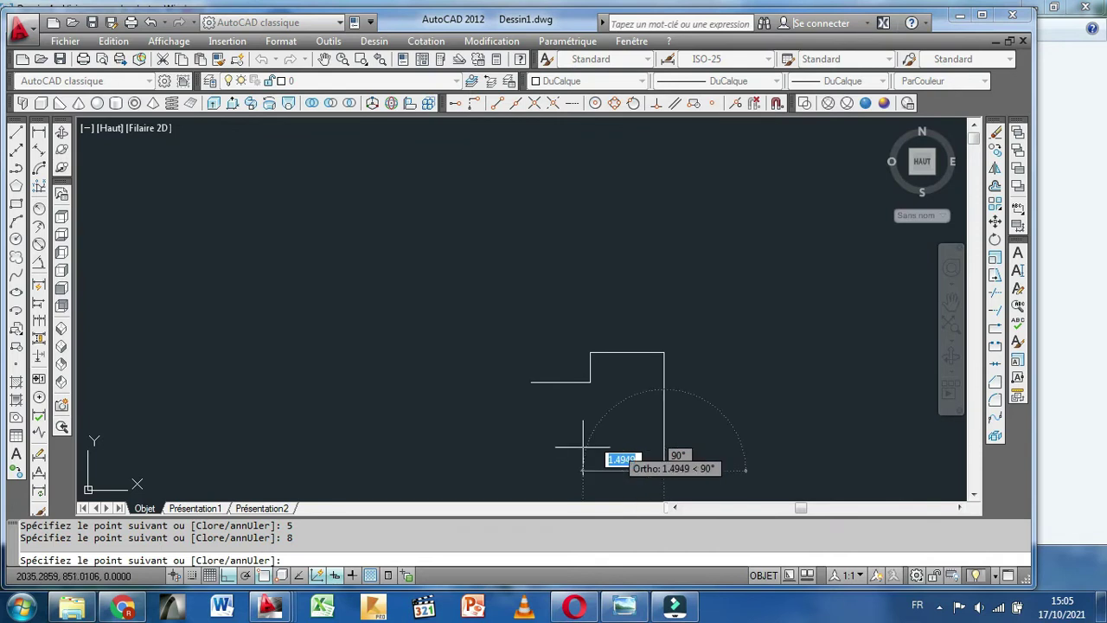
pyautogui.moveTo(526, 411); pyautogui.dragTo(510, 338, button='middle')
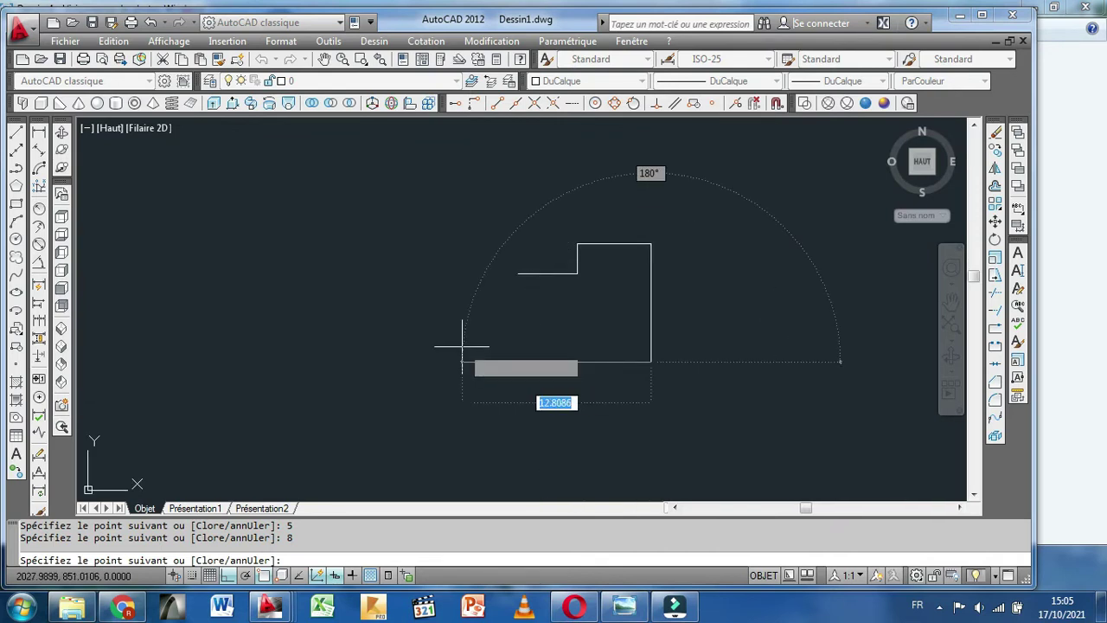
pyautogui.write('3')
pyautogui.press('Return')
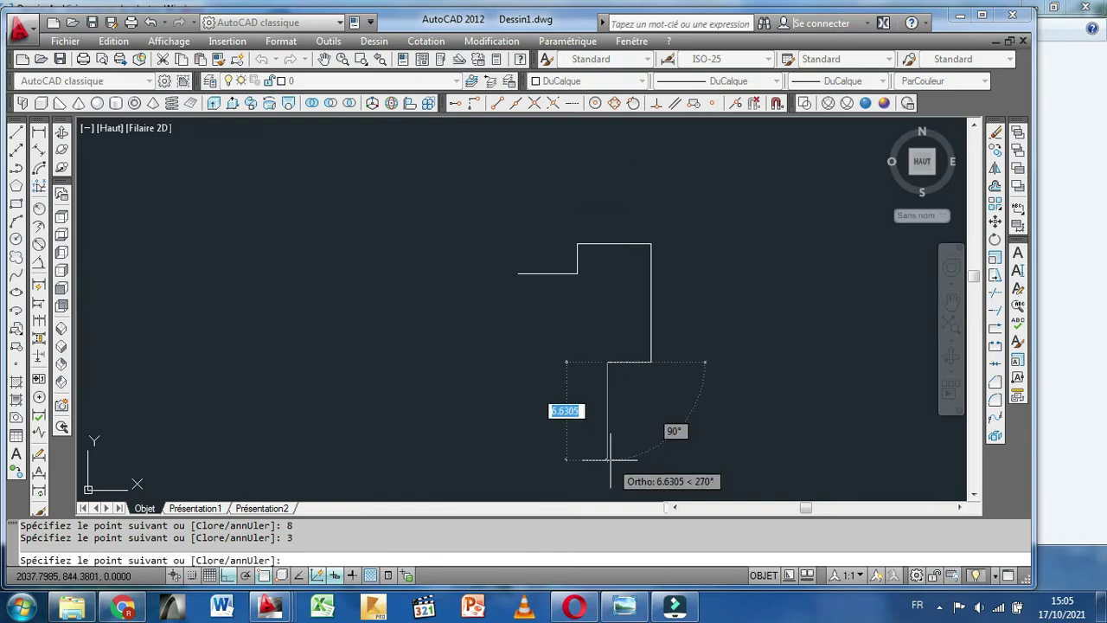
pyautogui.write('2')
pyautogui.press('Return')
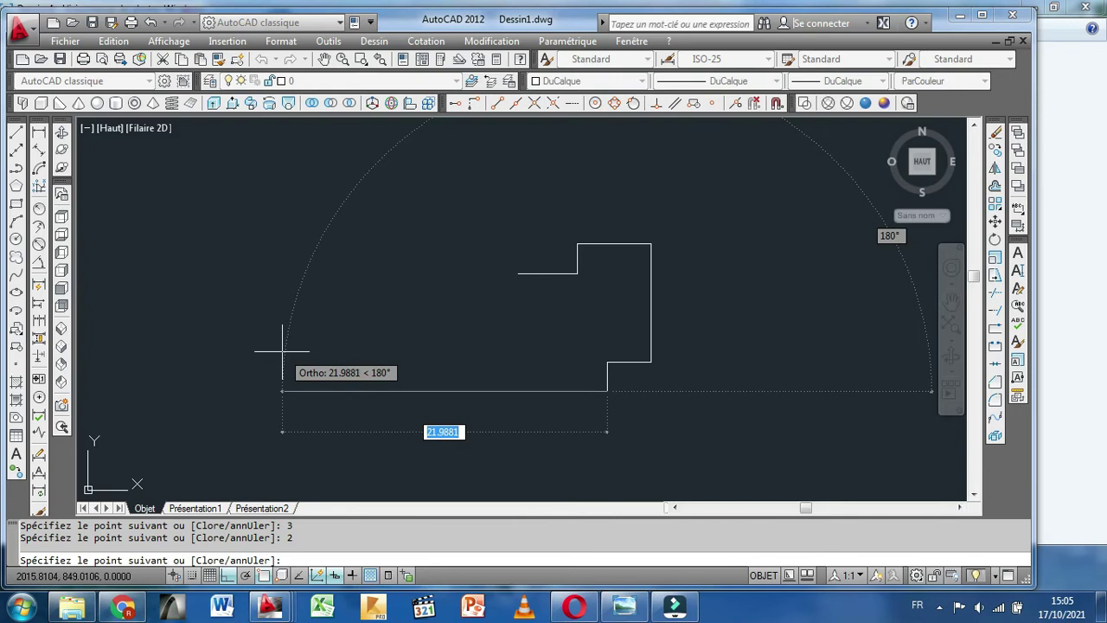
pyautogui.write('6')
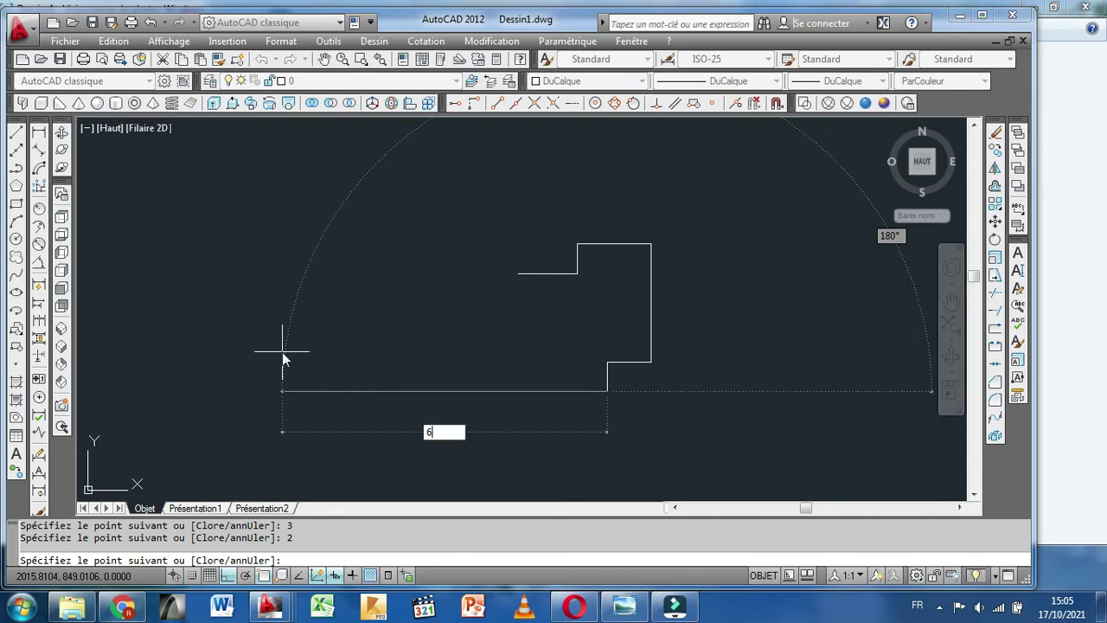
pyautogui.press('Return')
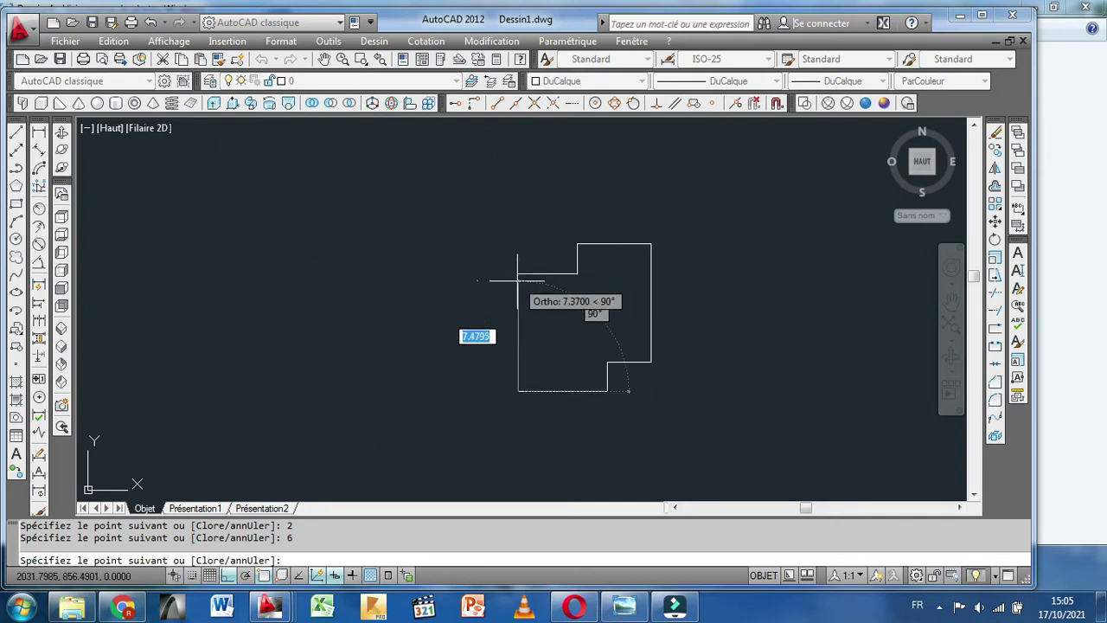
# Close the outline with an 8-unit vertical line up to its starting point and end the Line command
pyautogui.write('8')
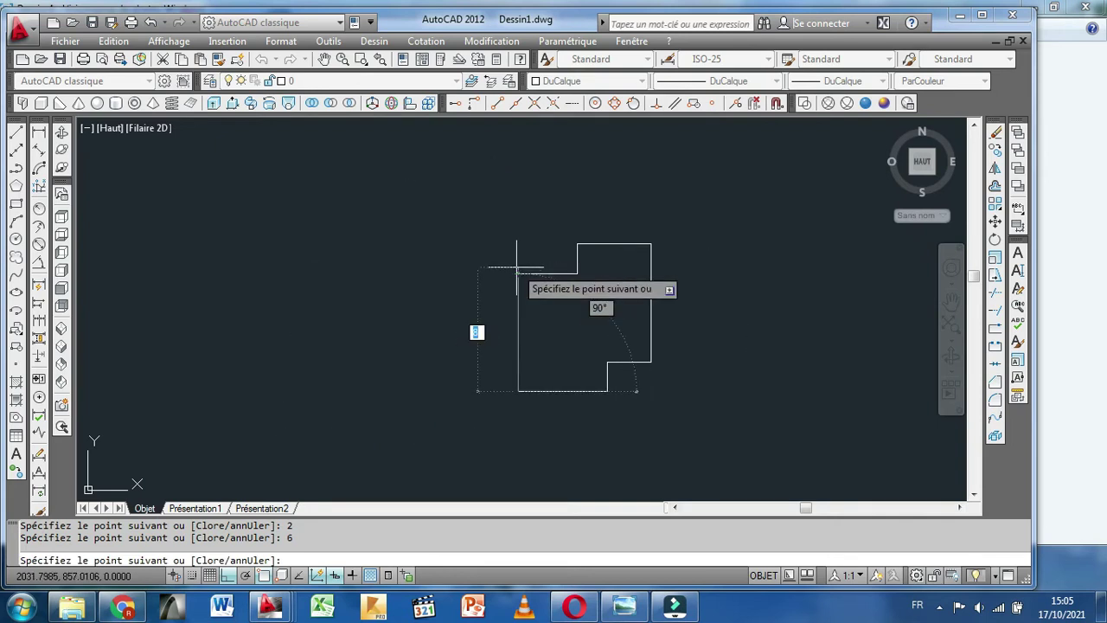
pyautogui.click(517, 273)
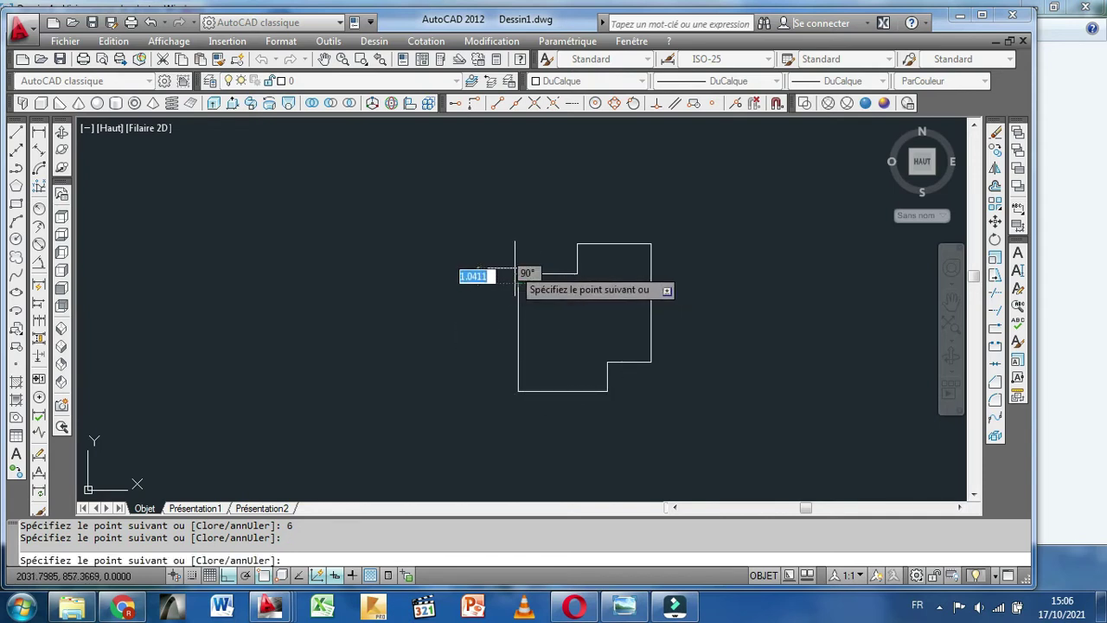
pyautogui.click(520, 277)
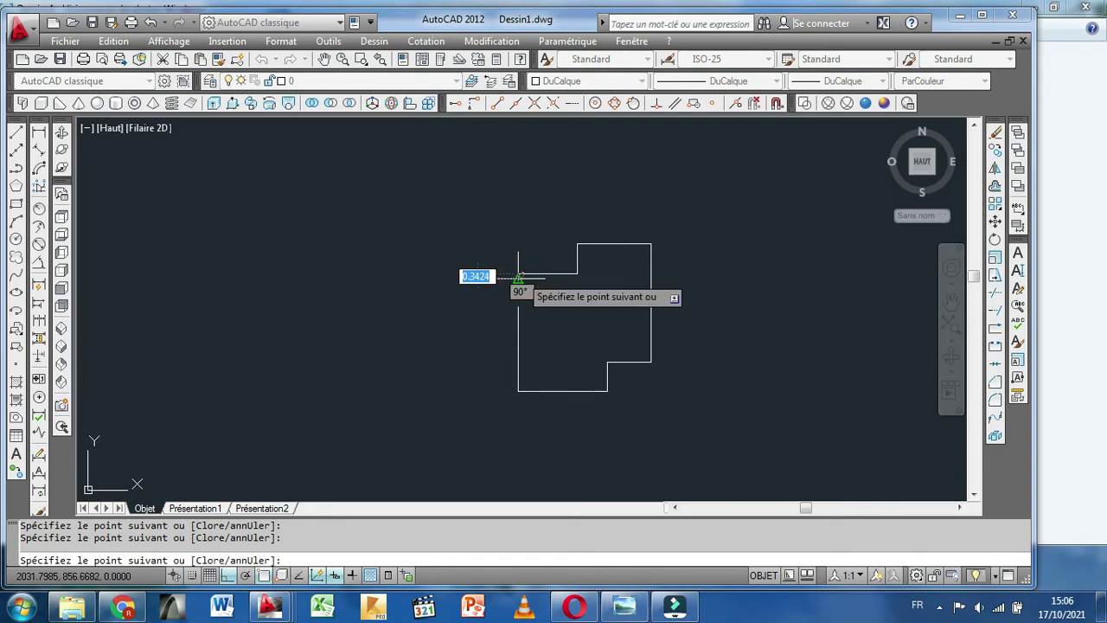
pyautogui.rightClick(520, 277)
pyautogui.click(558, 281)
# Check the hole's radius and position in the Dessin 4 reference image and return to Dessin1.dwg in AutoCAD
pyautogui.scroll(3, 527, 291)
pyautogui.moveTo(551, 277); pyautogui.dragTo(480, 268, button='middle')
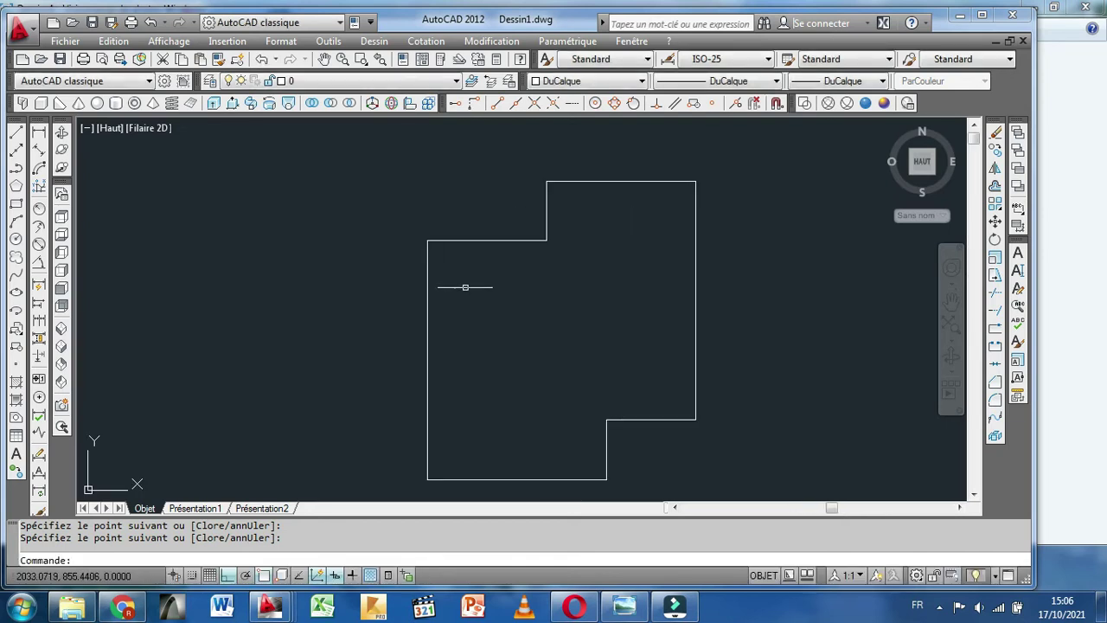
pyautogui.scroll(-1, 485, 288)
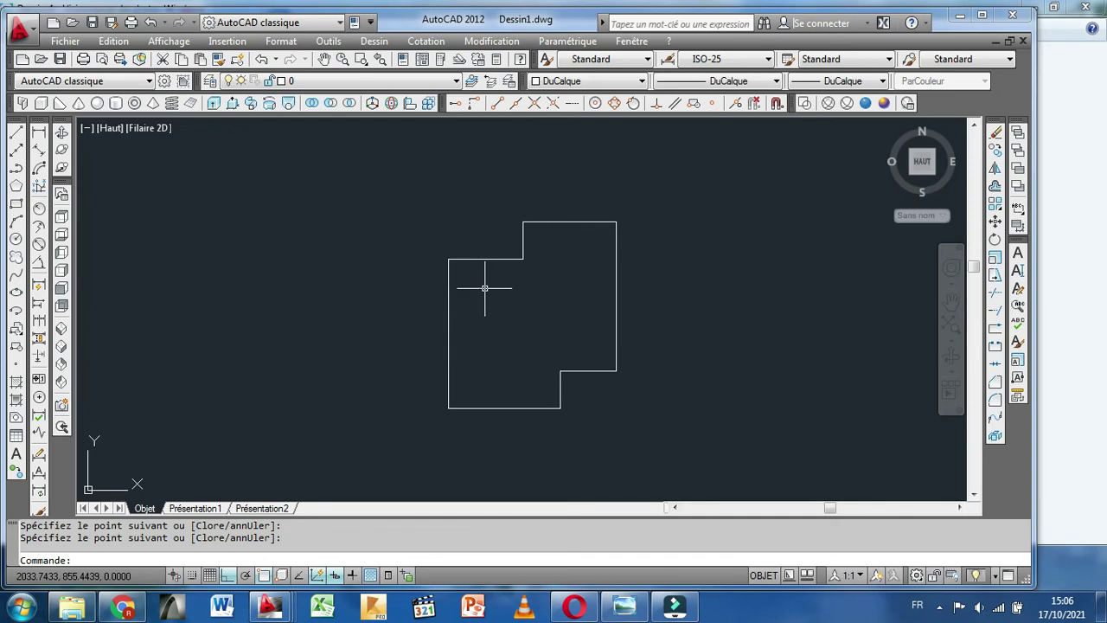
pyautogui.moveTo(500, 342); pyautogui.dragTo(500, 325, button='middle')
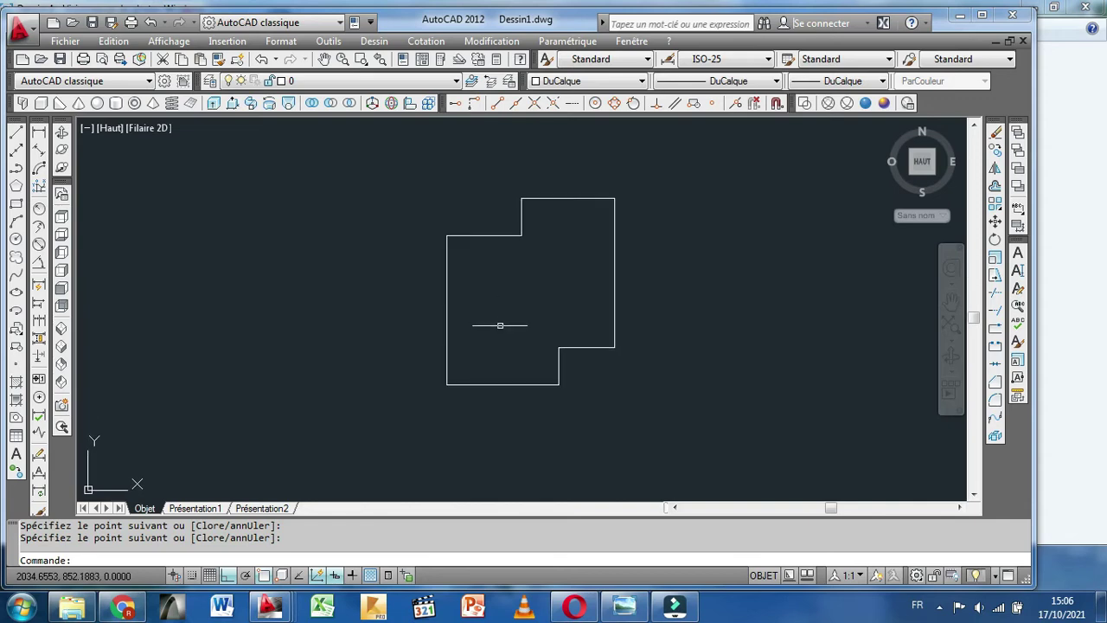
pyautogui.click(625, 606)
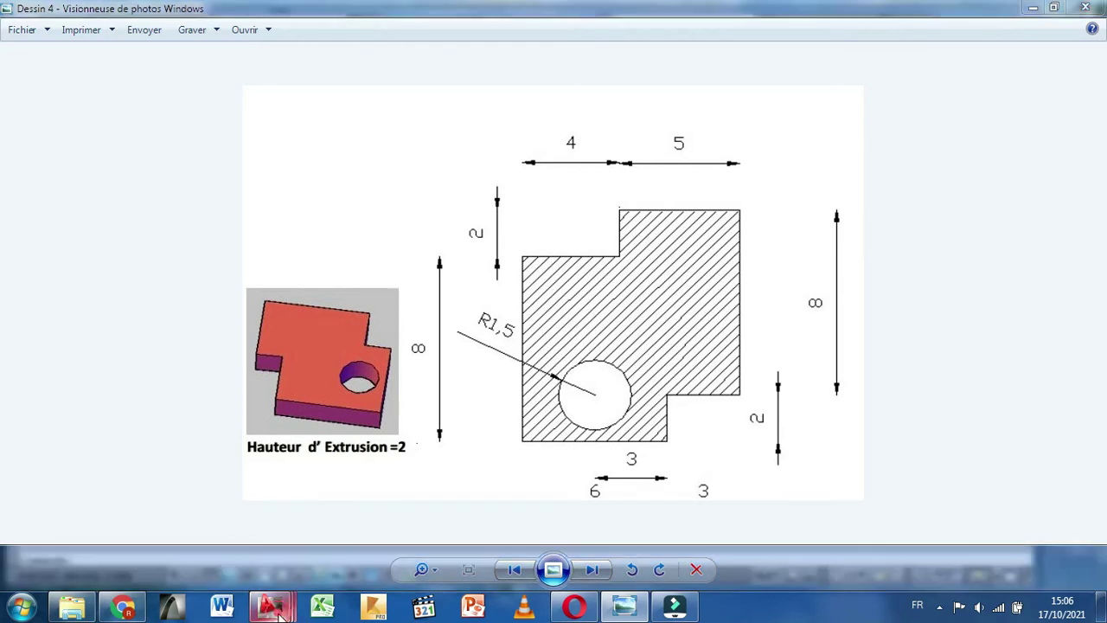
pyautogui.moveTo(272, 608)
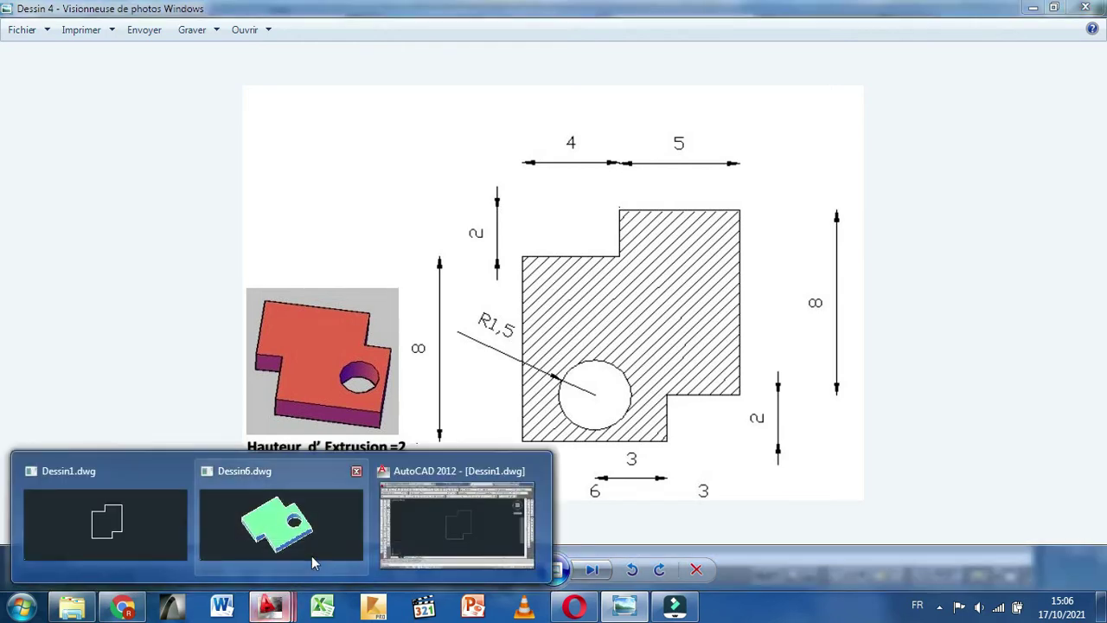
pyautogui.click(156, 537)
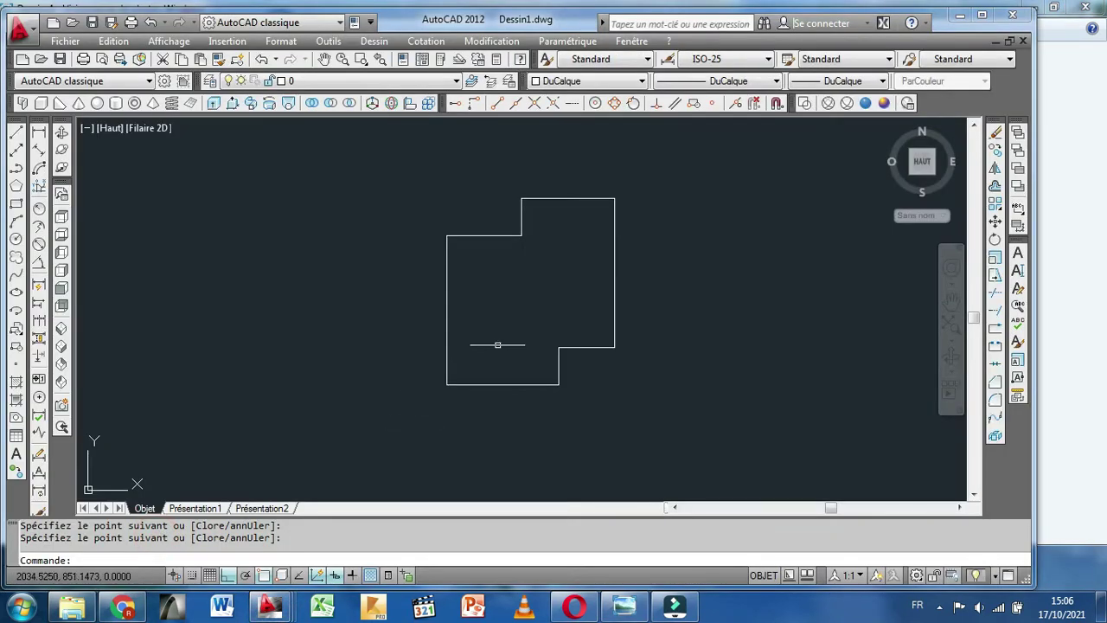
# Draw a 3-unit horizontal construction line leftward from the inner corner of the lower-right notch
pyautogui.click(16, 131)
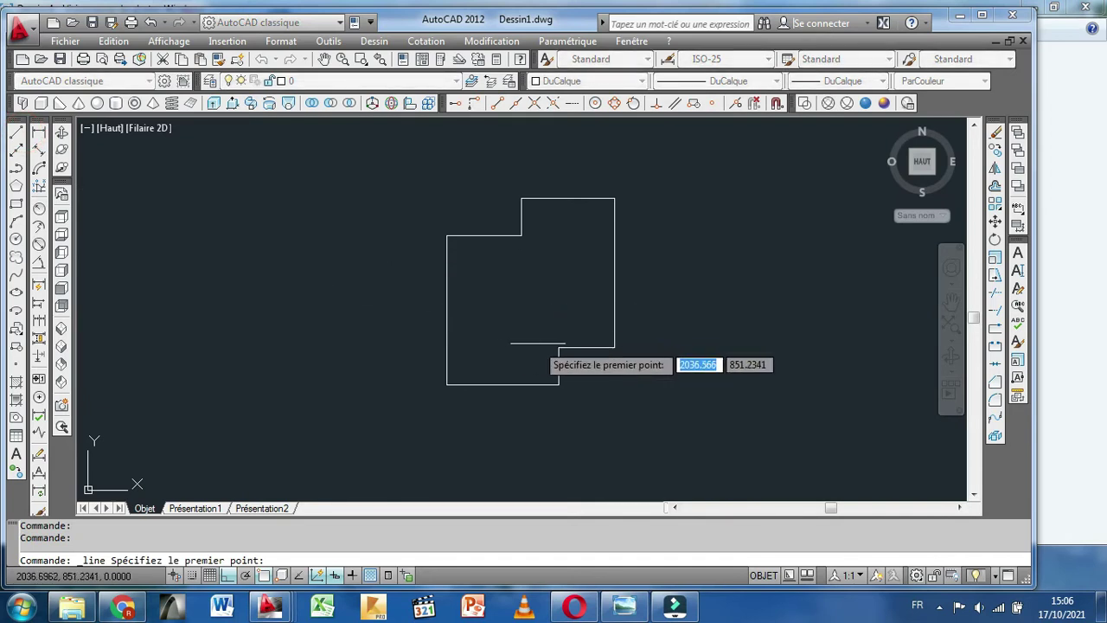
pyautogui.click(559, 349)
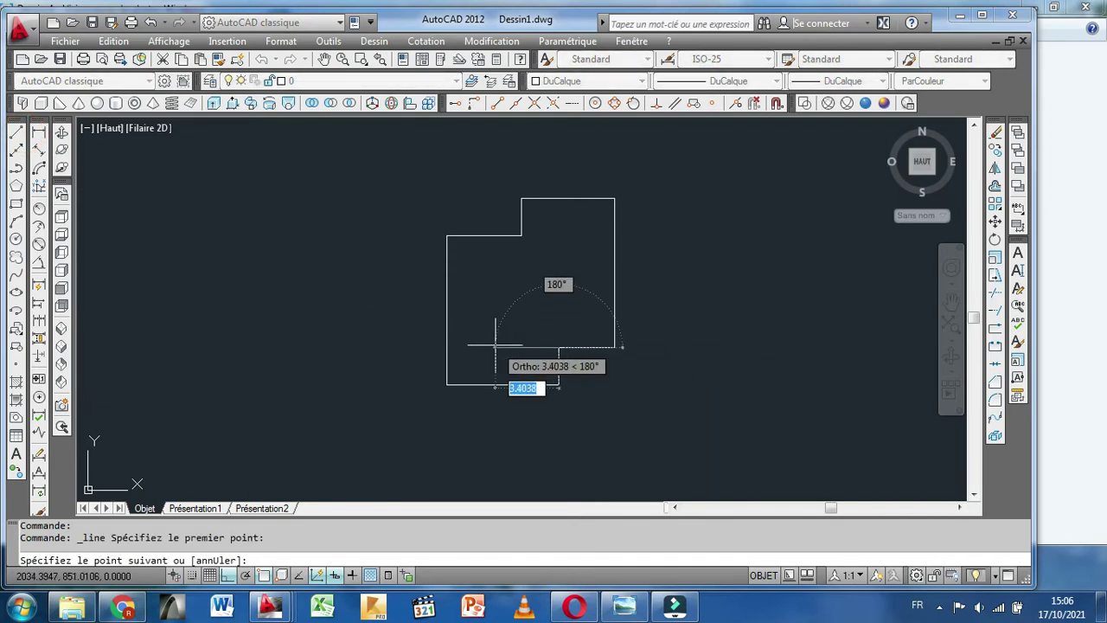
pyautogui.write('3')
pyautogui.press('Return')
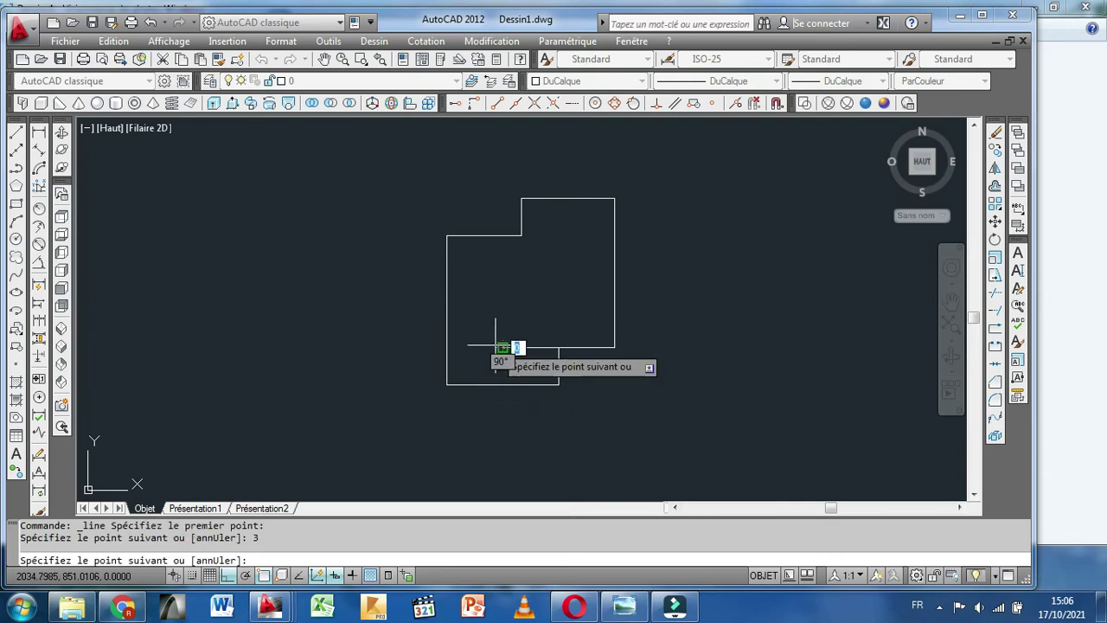
pyautogui.rightClick(498, 346)
pyautogui.click(517, 358)
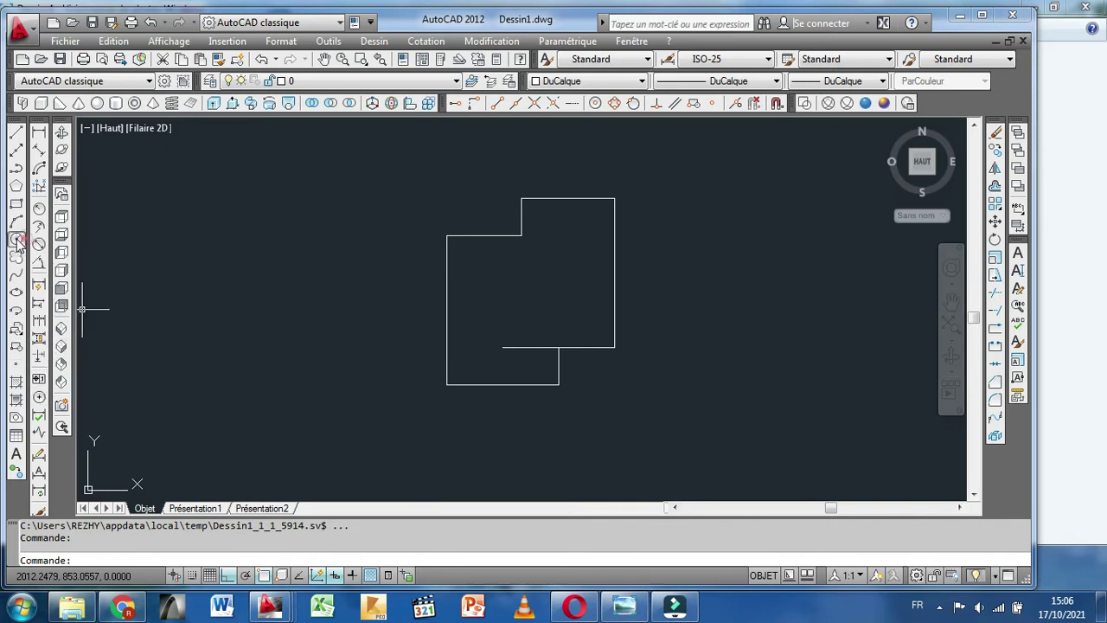
# Draw a circle of radius 1.5 centred on the free end of the construction line
pyautogui.click(16, 241)
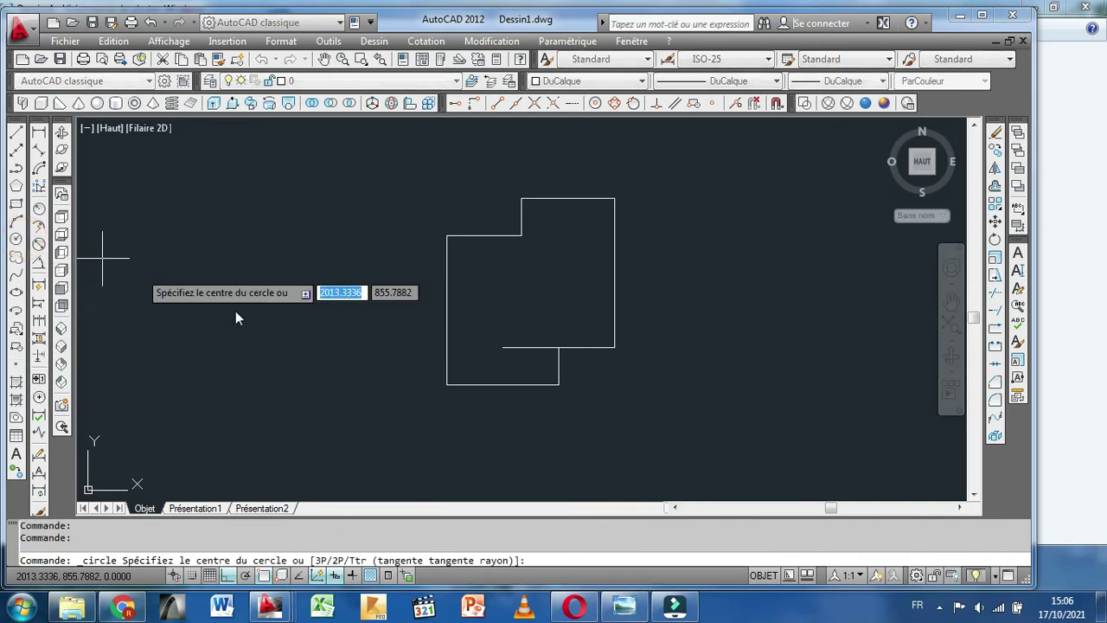
pyautogui.click(502, 348)
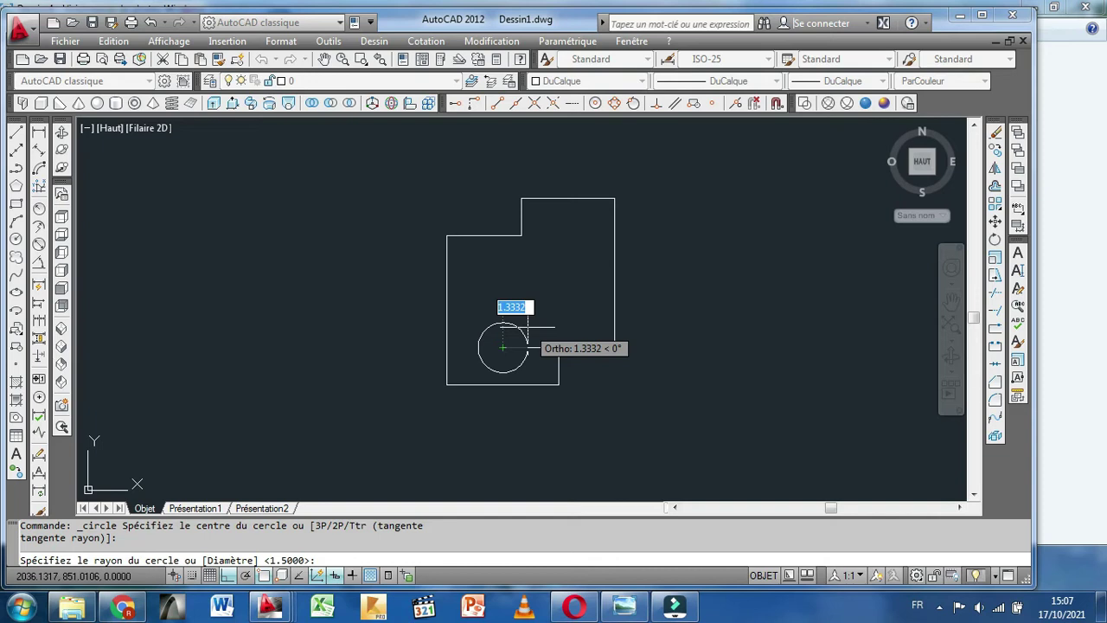
pyautogui.write('1')
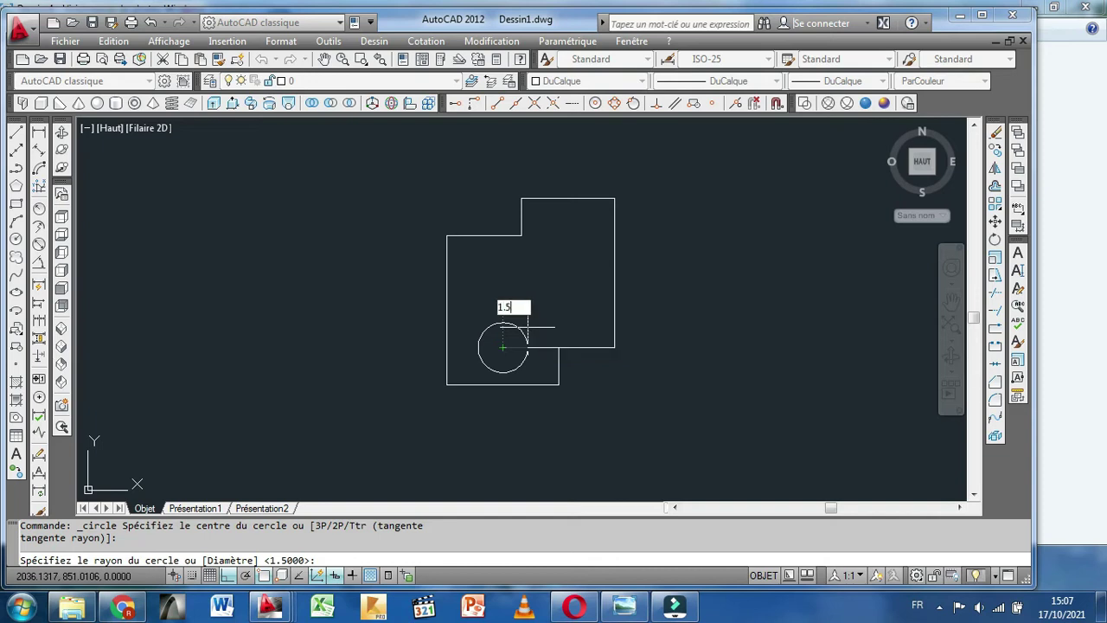
pyautogui.write('.5')
pyautogui.press('Return')
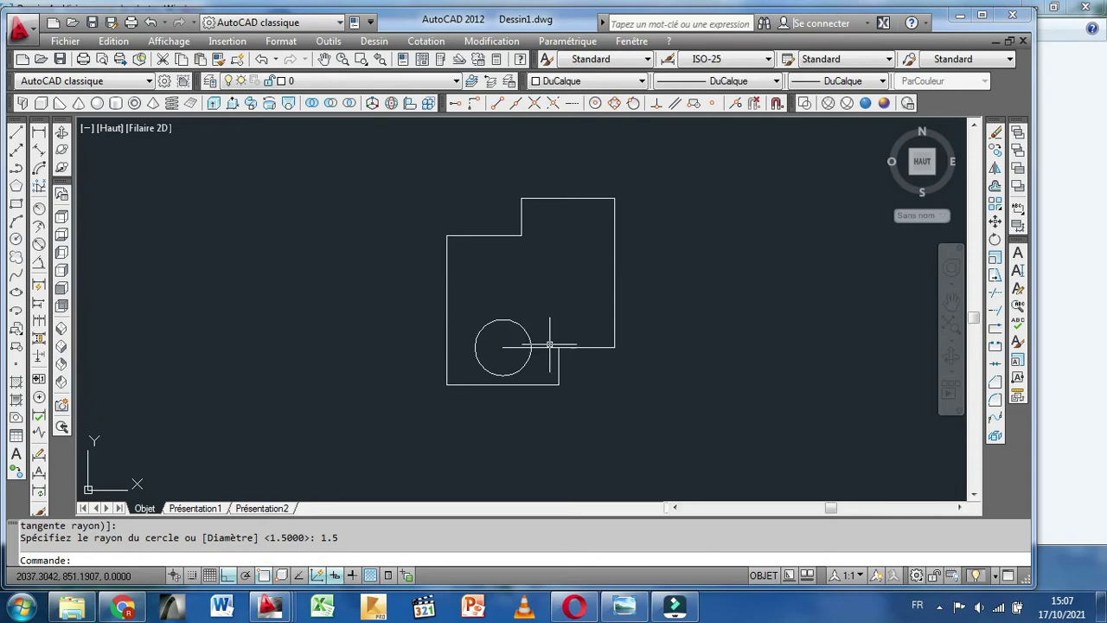
# Erase the horizontal construction line between the notch corner and the circle's centre
pyautogui.click(546, 347)
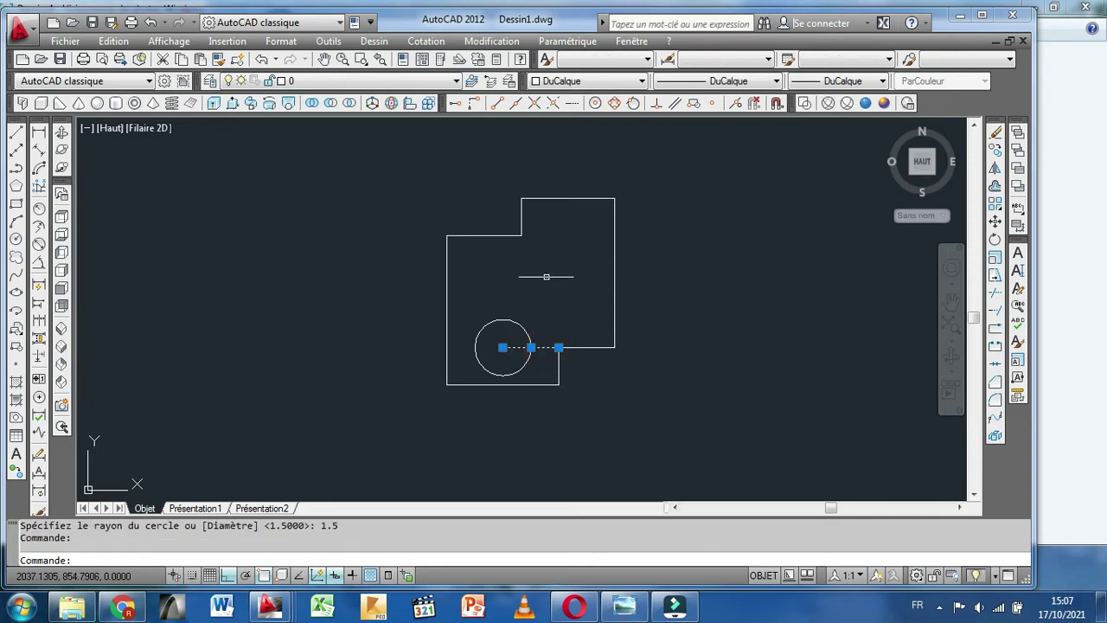
pyautogui.rightClick(548, 264)
pyautogui.click(592, 294)
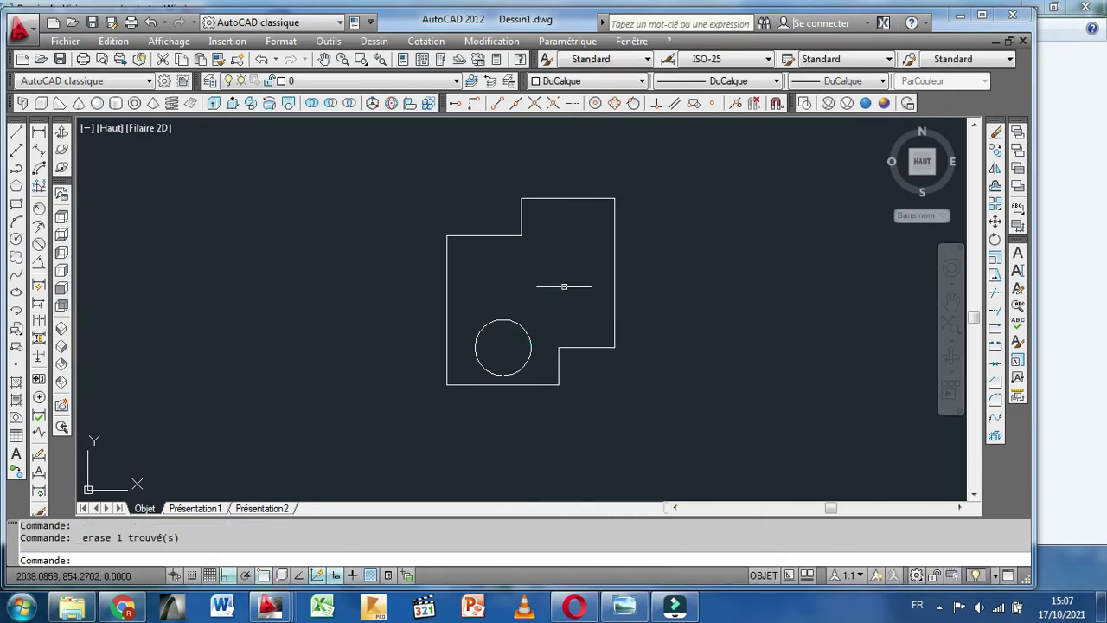
# Convert the stepped outline and the circle into regions
pyautogui.moveTo(560, 296); pyautogui.dragTo(572, 298, button='middle')
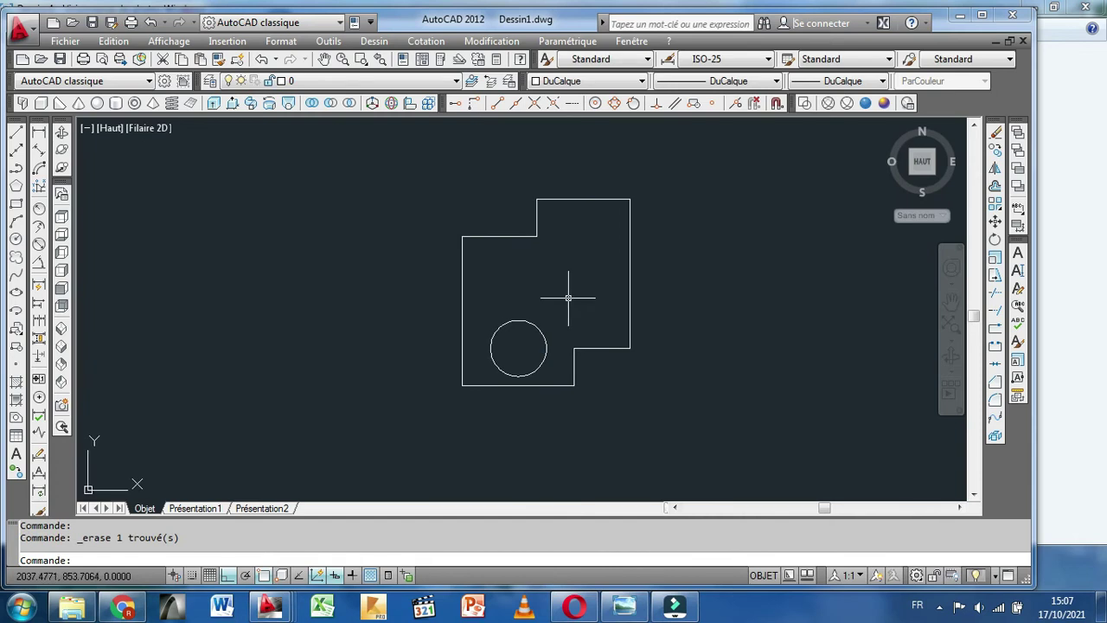
pyautogui.moveTo(539, 299); pyautogui.dragTo(489, 294, button='middle')
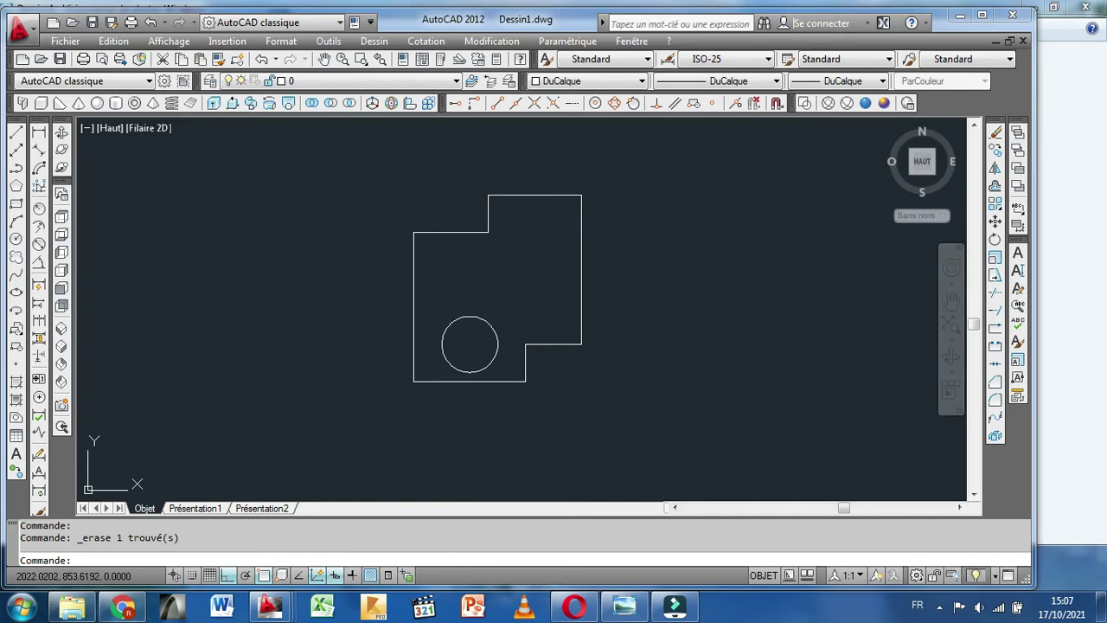
pyautogui.moveTo(321, 304); pyautogui.dragTo(318, 307, button='middle')
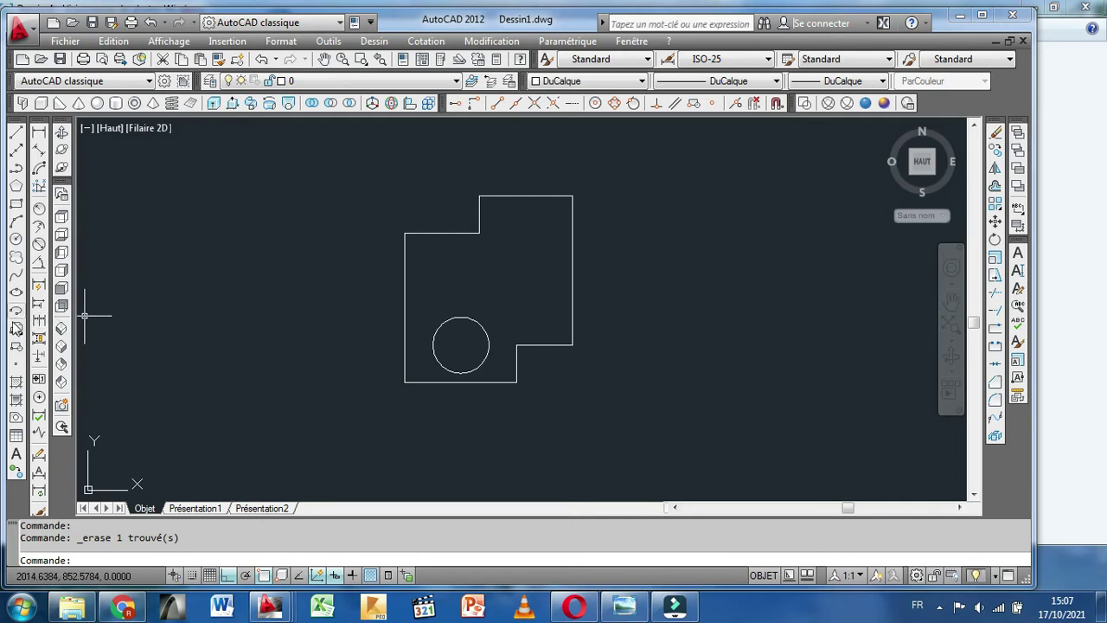
pyautogui.click(16, 416)
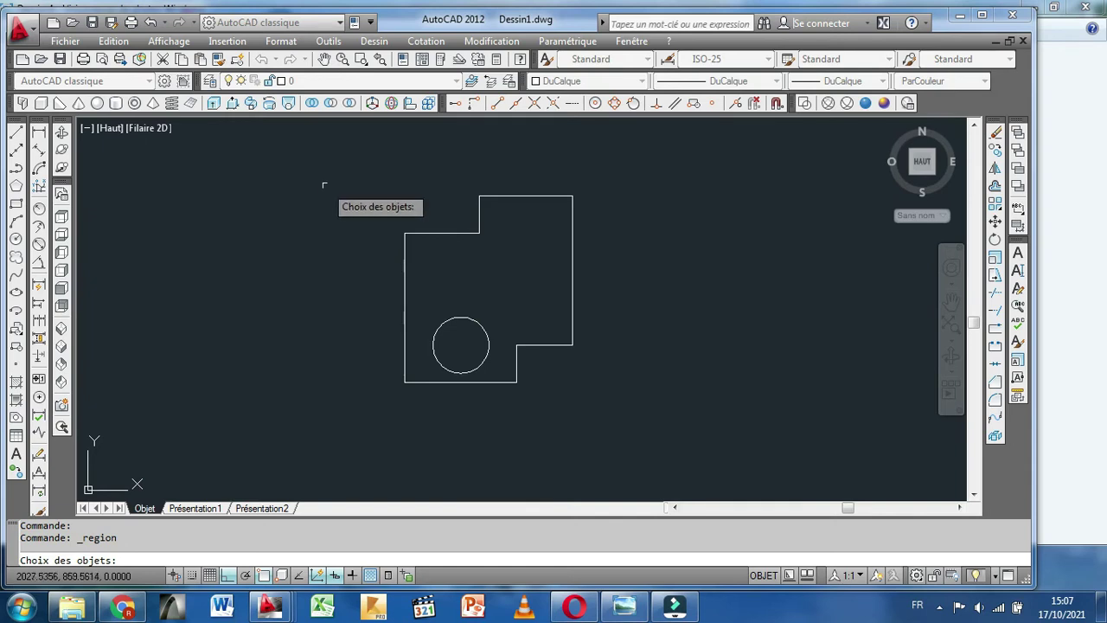
pyautogui.click(325, 174)
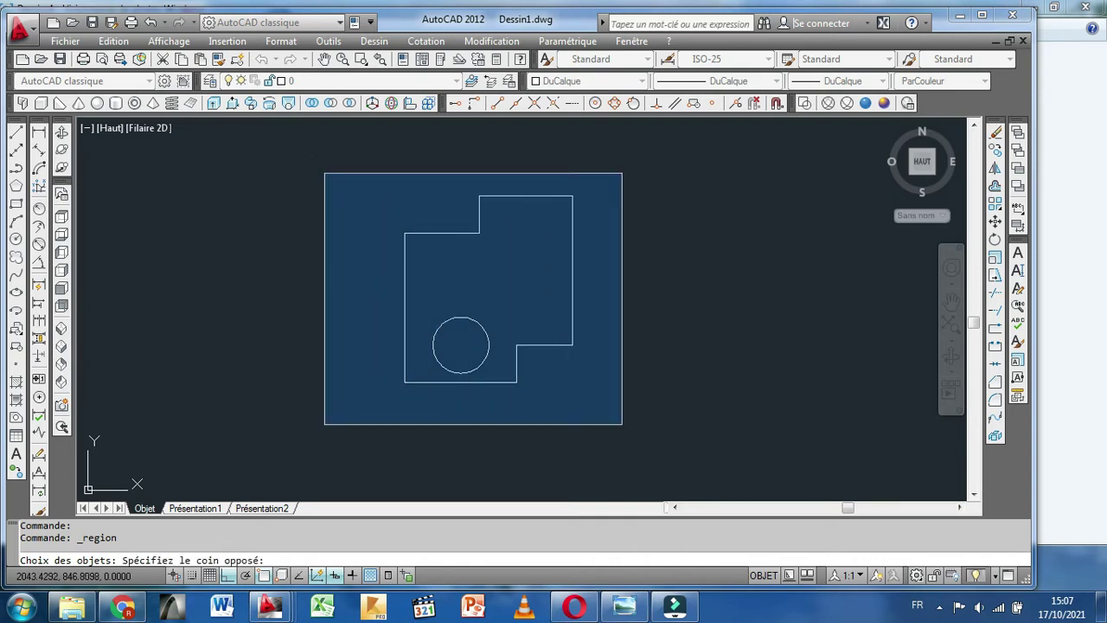
pyautogui.click(629, 424)
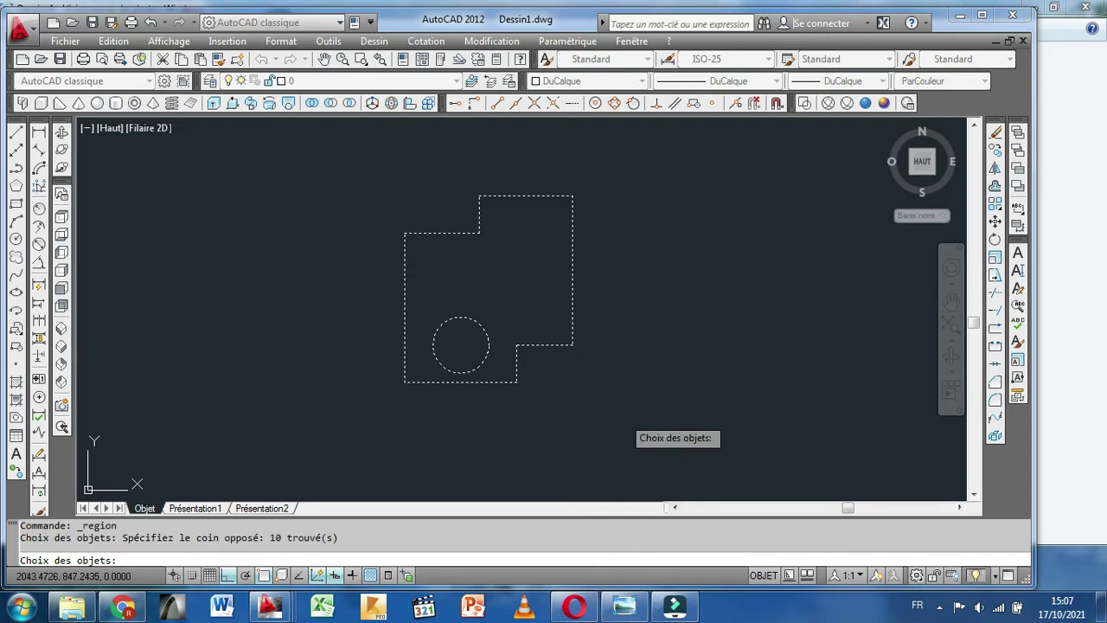
pyautogui.press('Return')
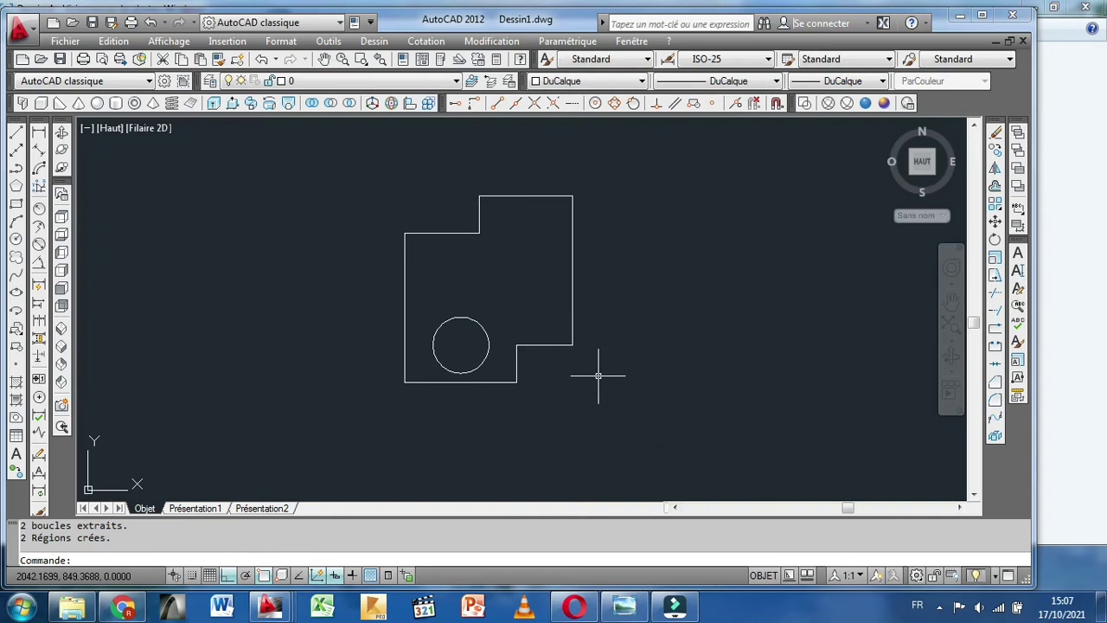
pyautogui.click(563, 345)
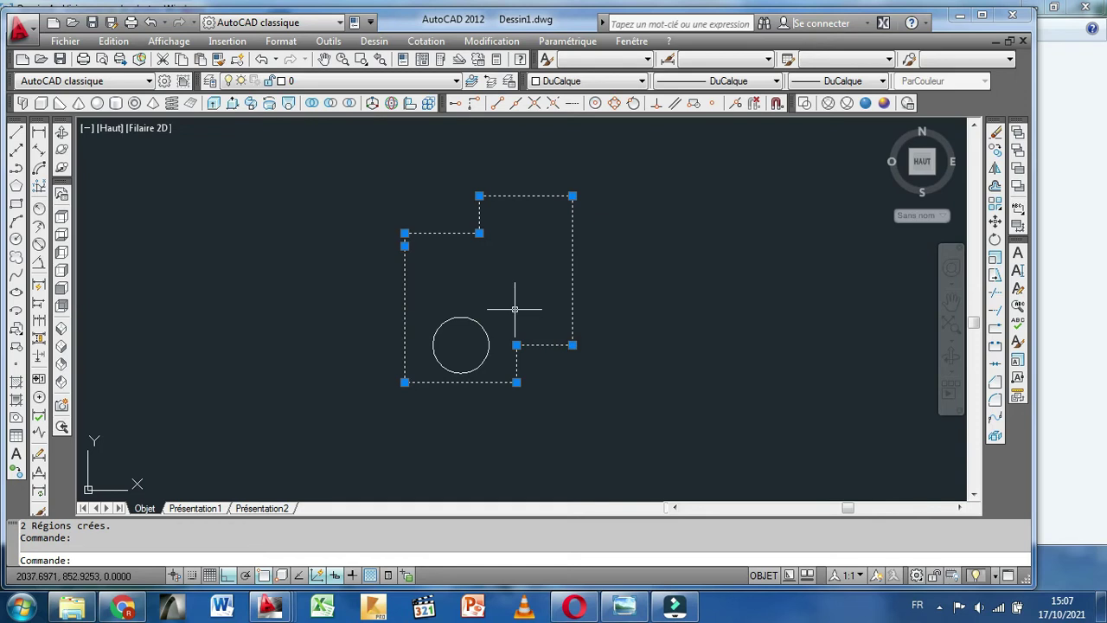
pyautogui.press('Escape')
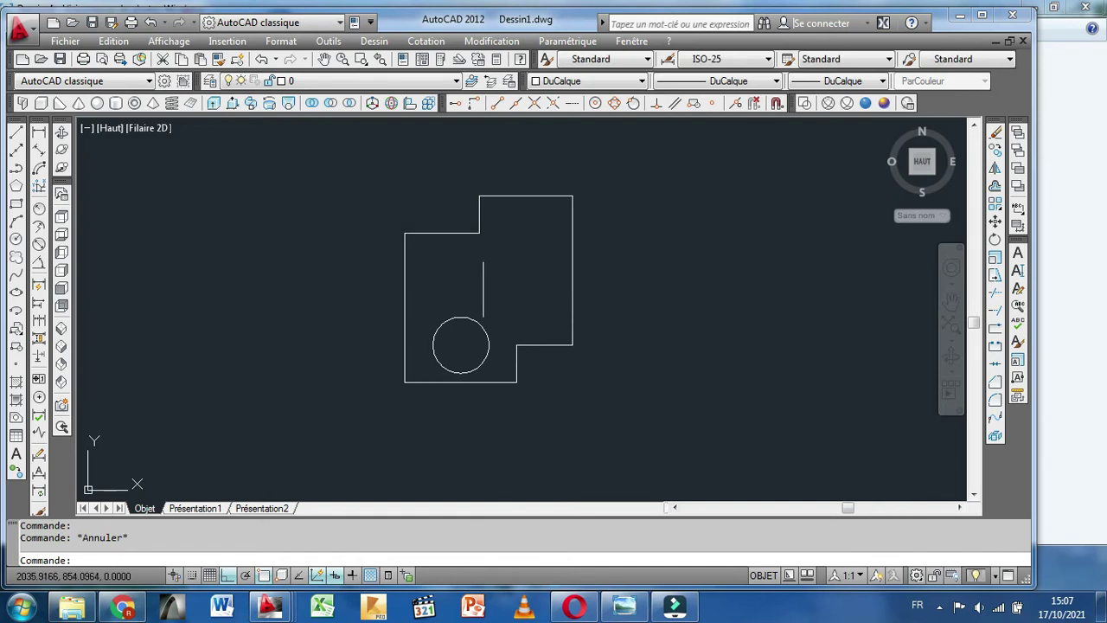
# Extrude the outline region and the circle region together to a height of 2
pyautogui.click(307, 144)
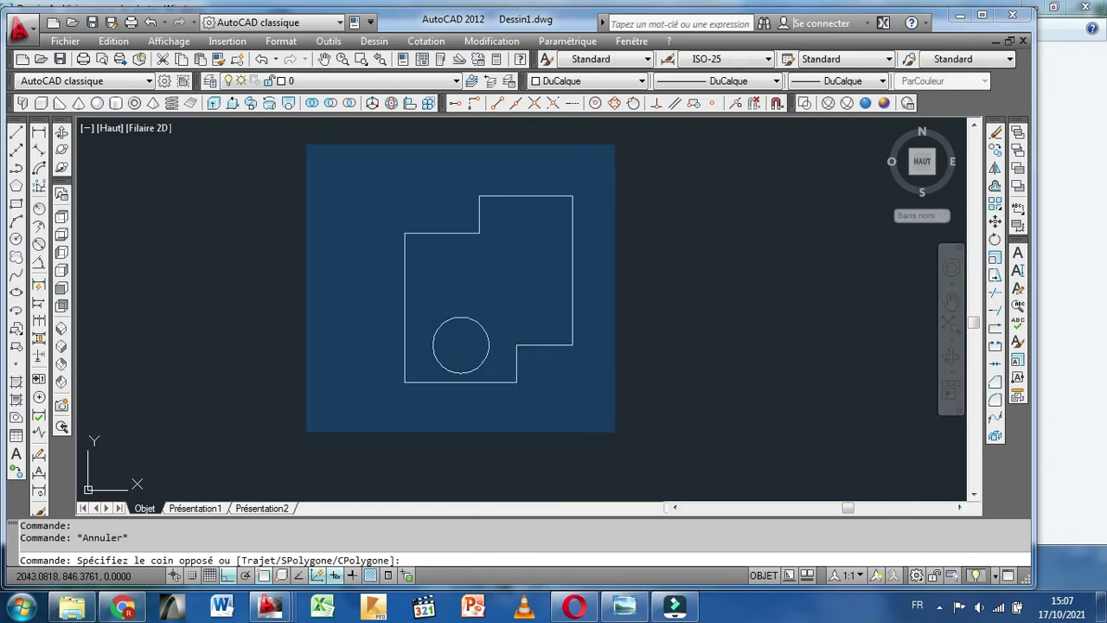
pyautogui.click(619, 433)
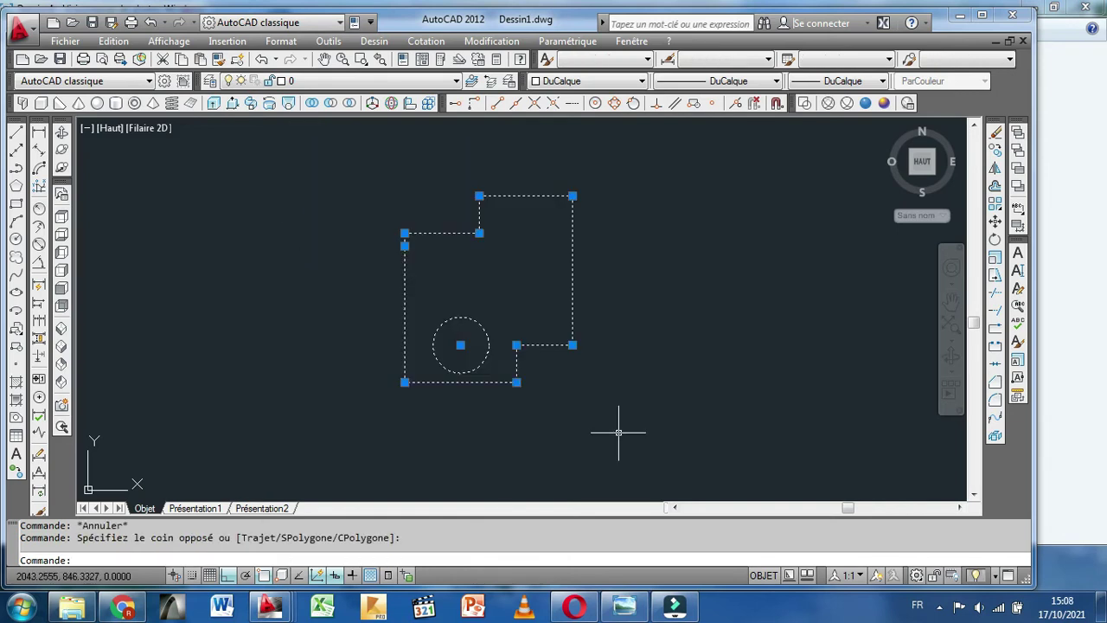
pyautogui.click(213, 102)
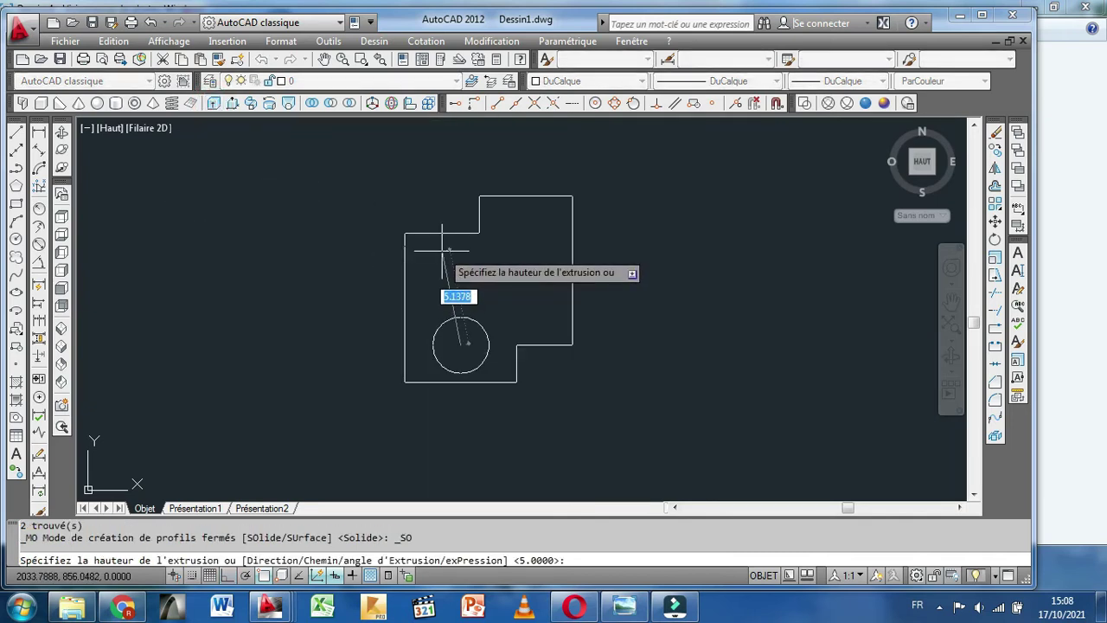
pyautogui.write('2')
pyautogui.press('Return')
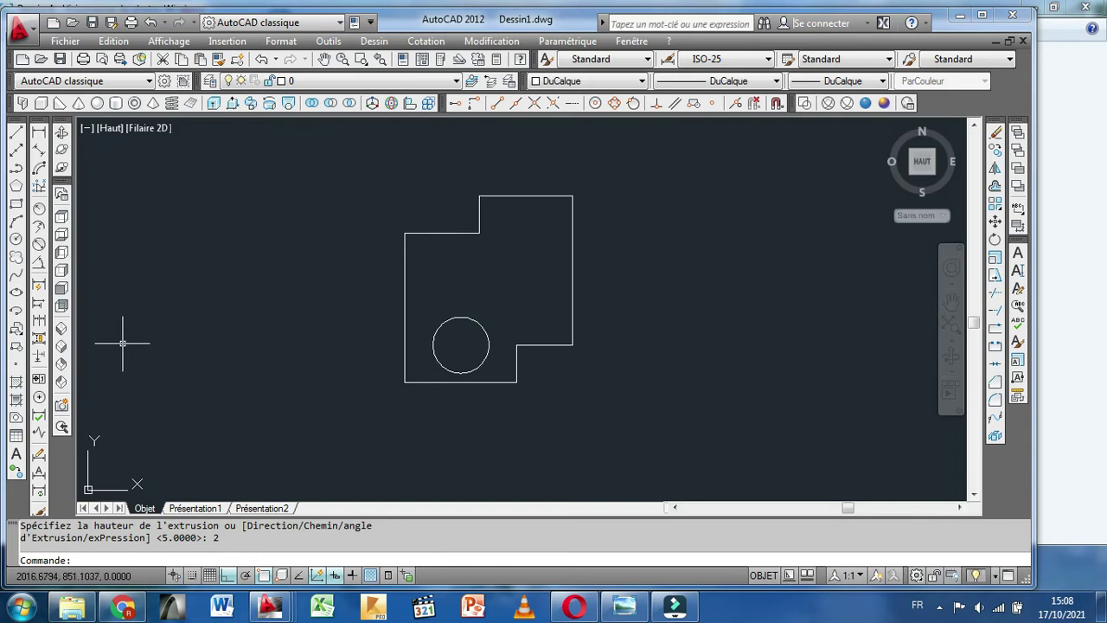
# Show the model in the north-east isometric view with the Realistic visual style
pyautogui.click(60, 367)
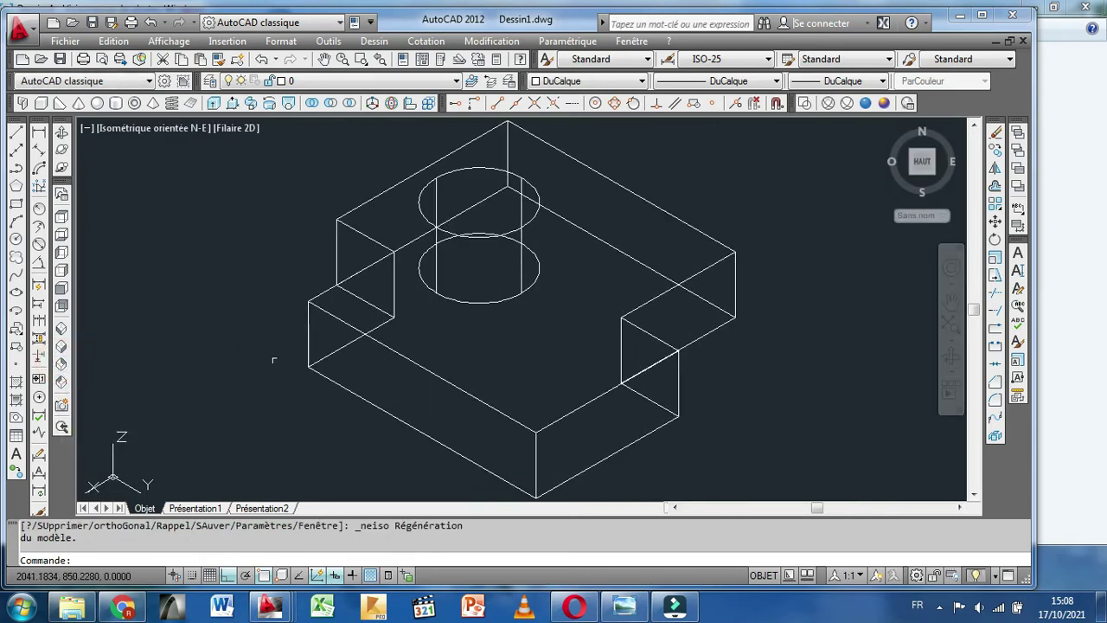
pyautogui.moveTo(261, 361); pyautogui.dragTo(255, 359, button='middle')
pyautogui.scroll(-3, 255, 359)
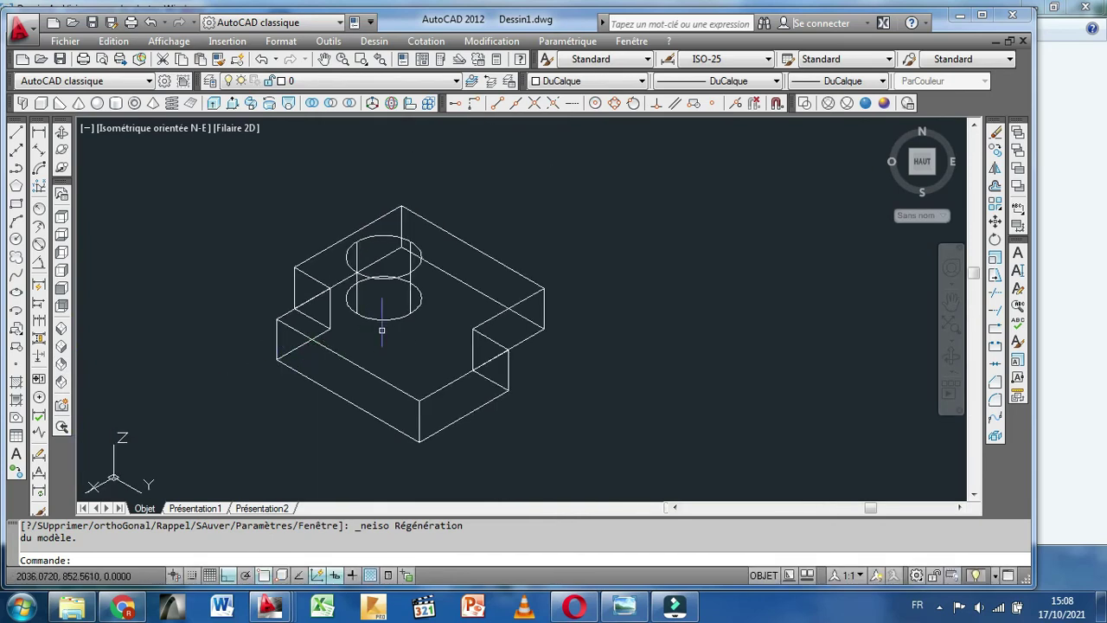
pyautogui.moveTo(419, 333); pyautogui.dragTo(430, 341, button='middle')
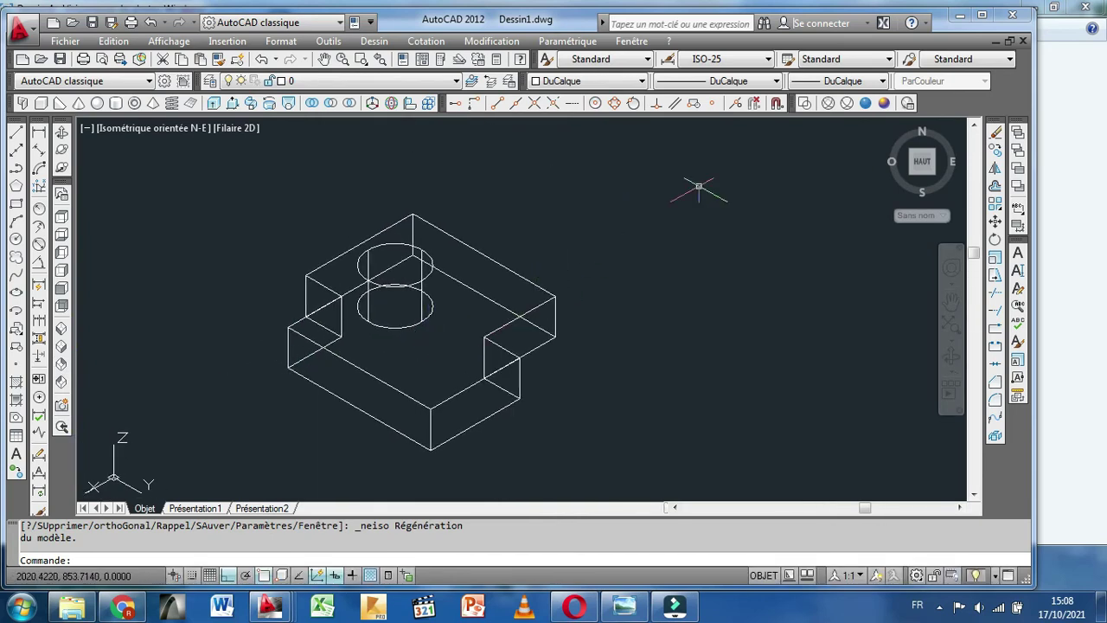
pyautogui.click(867, 103)
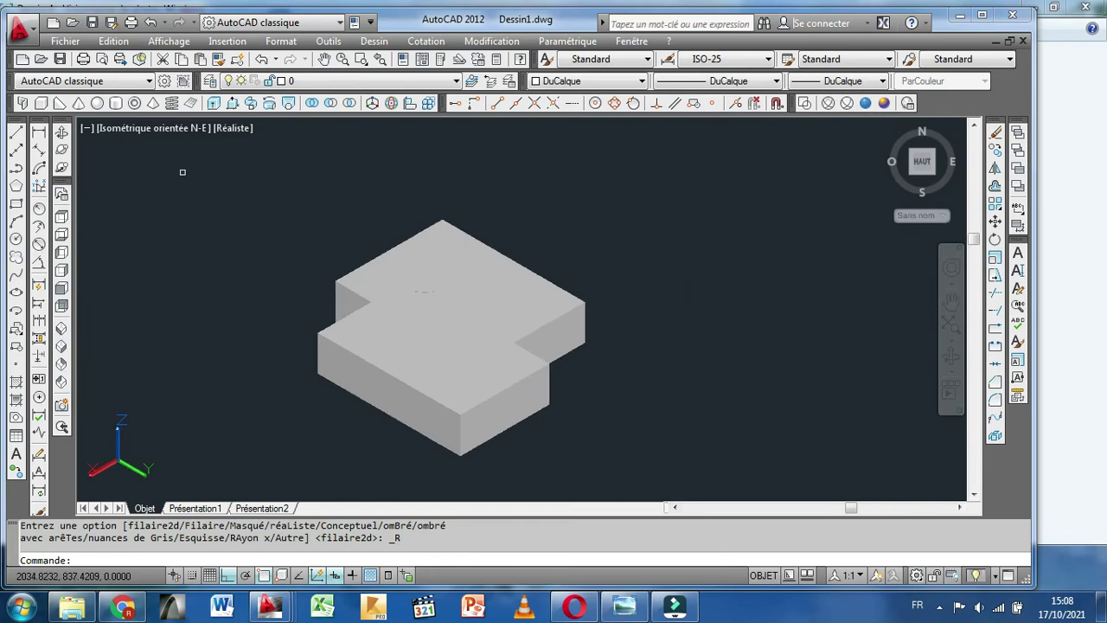
# Subtract the extruded cylinder from the stepped solid and select the solid to check the cut
pyautogui.click(62, 131)
pyautogui.moveTo(219, 239); pyautogui.dragTo(403, 275)
pyautogui.moveTo(425, 337); pyautogui.dragTo(491, 360)
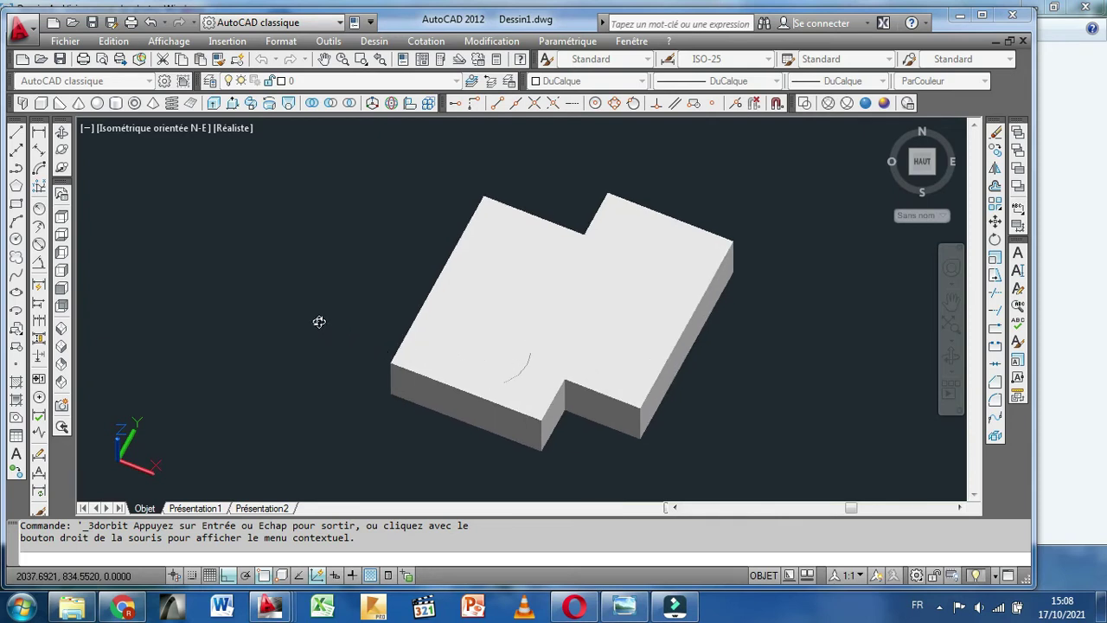
pyautogui.press('Escape')
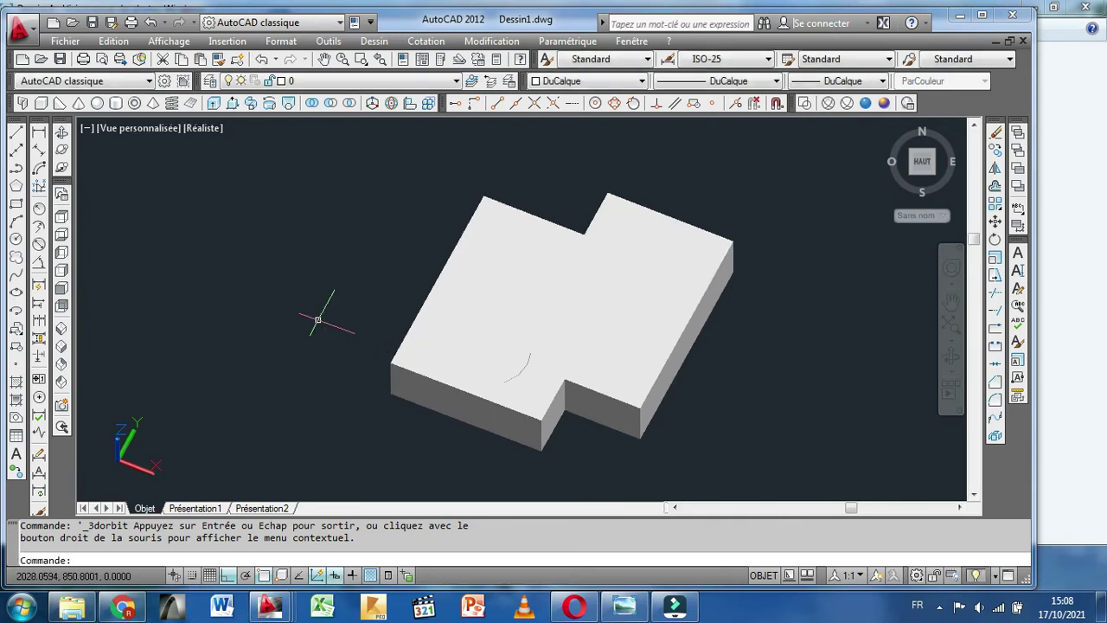
pyautogui.click(333, 105)
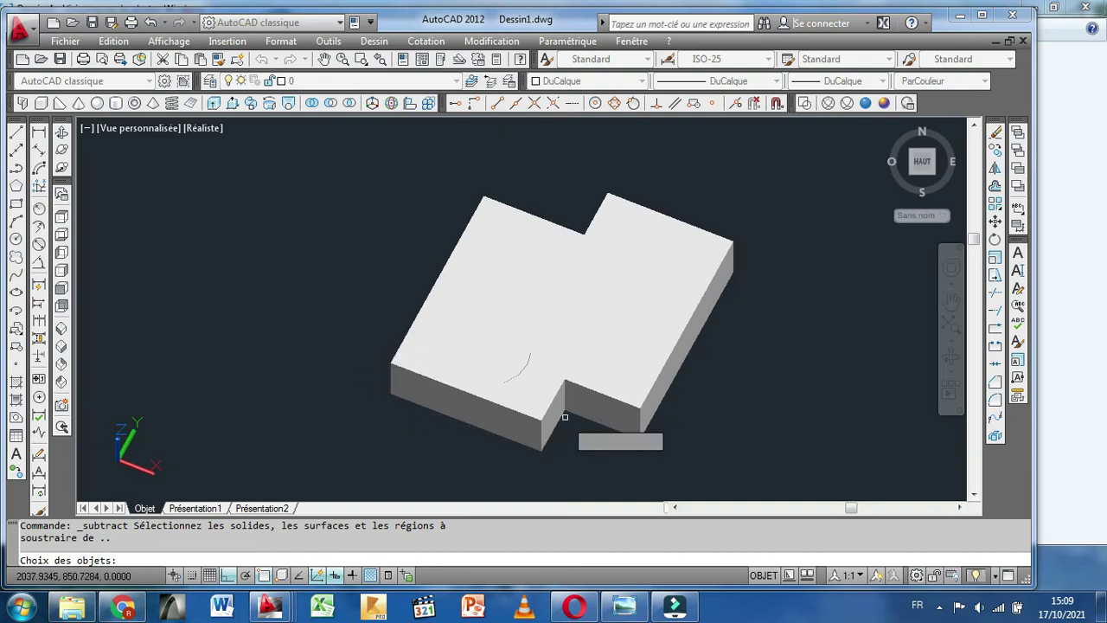
pyautogui.click(536, 419)
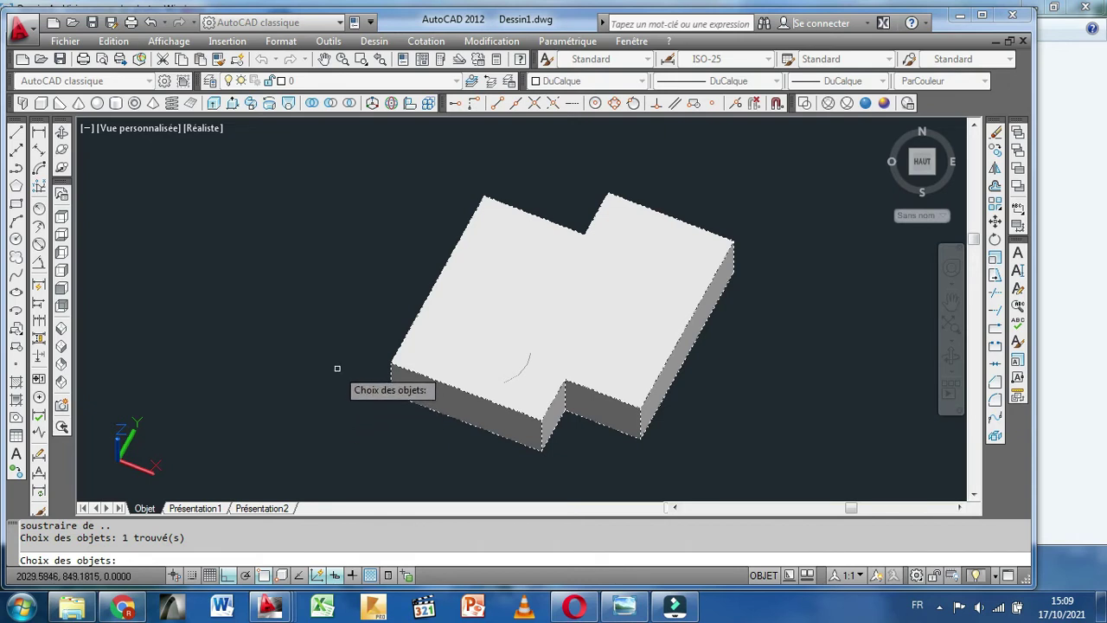
pyautogui.press('Return')
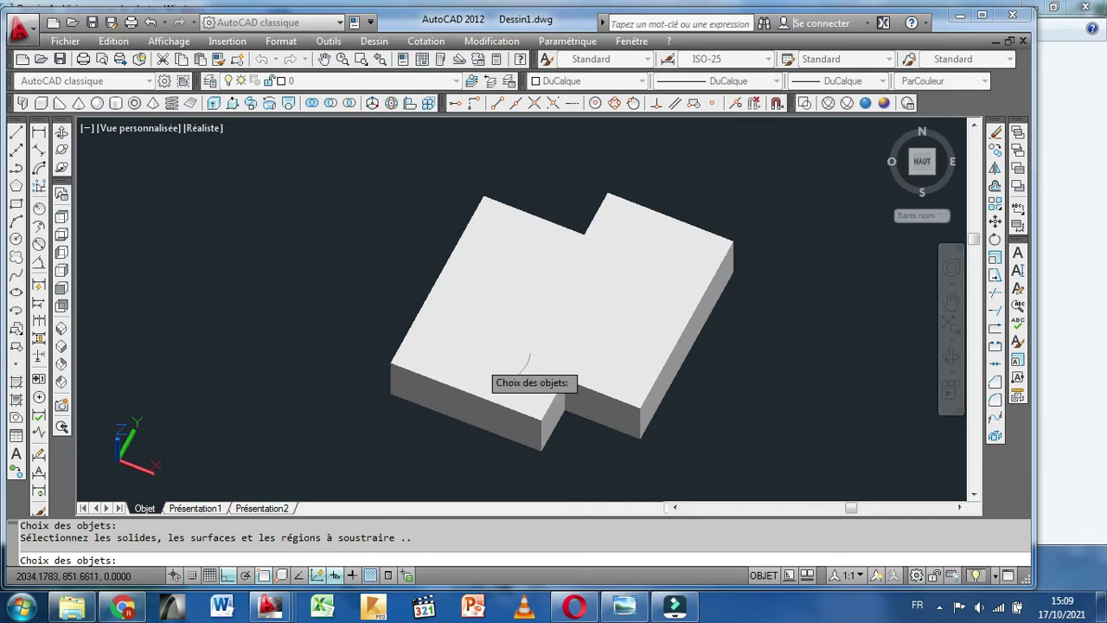
pyautogui.click(520, 373)
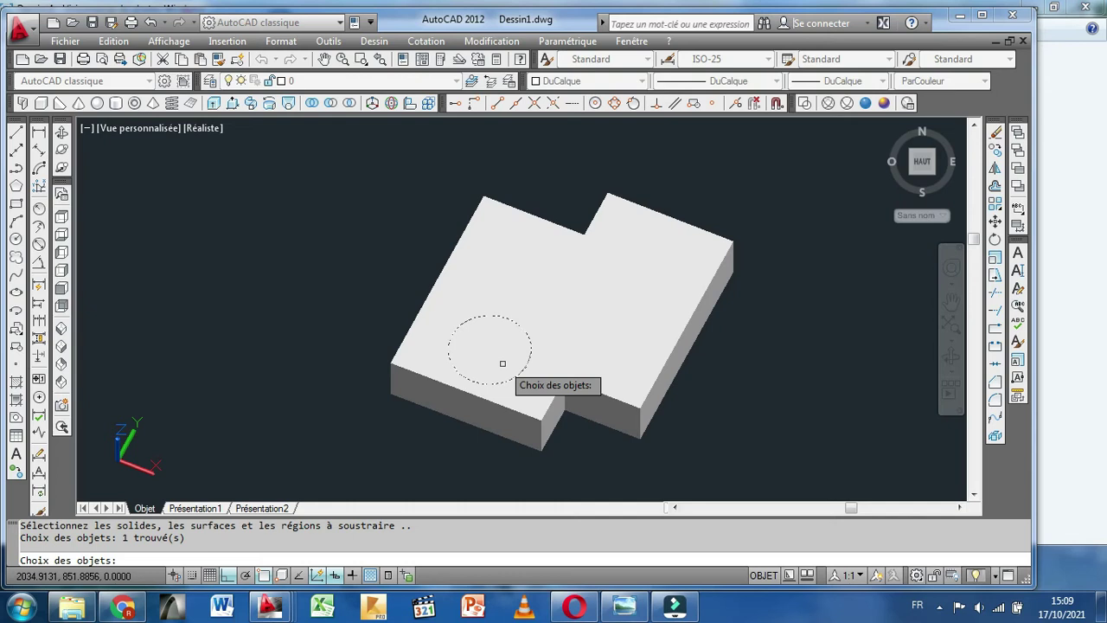
pyautogui.press('Return')
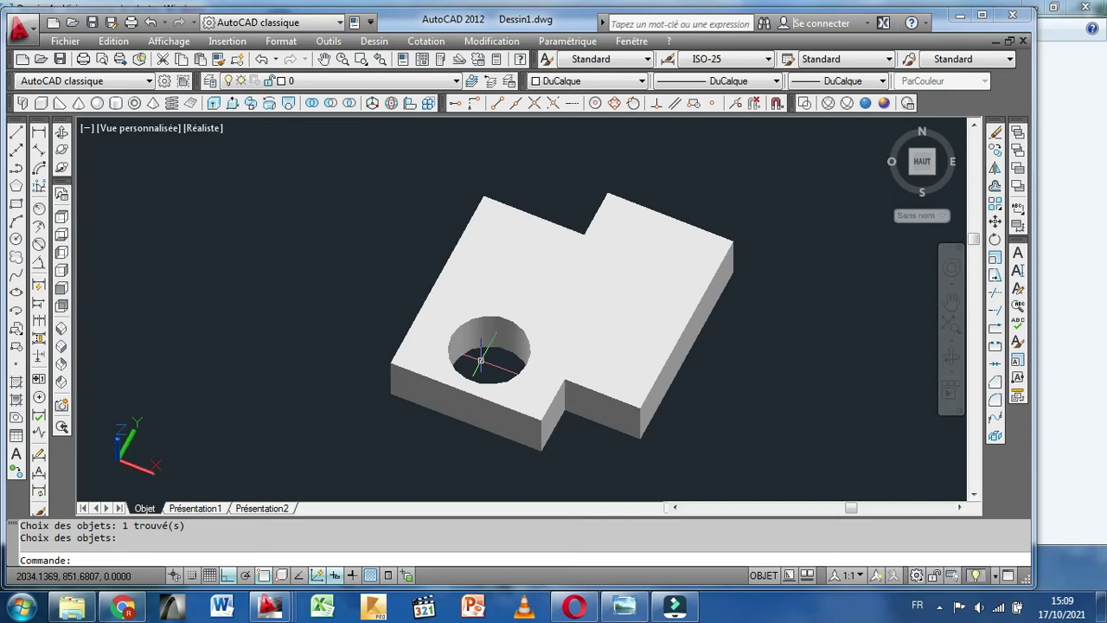
pyautogui.click(423, 355)
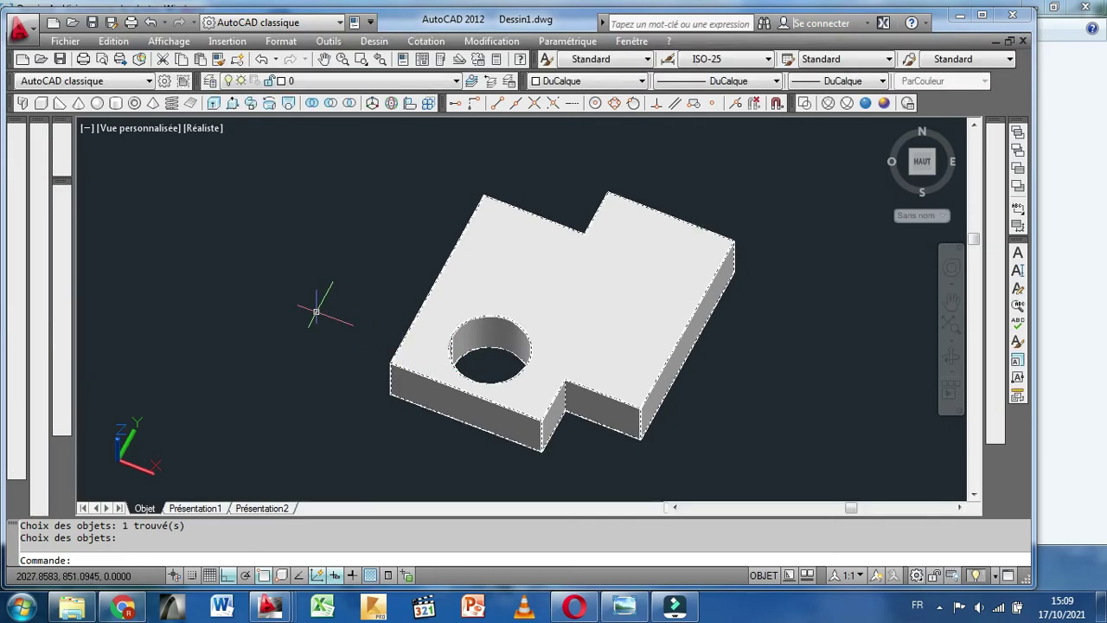
pyautogui.press('Escape')
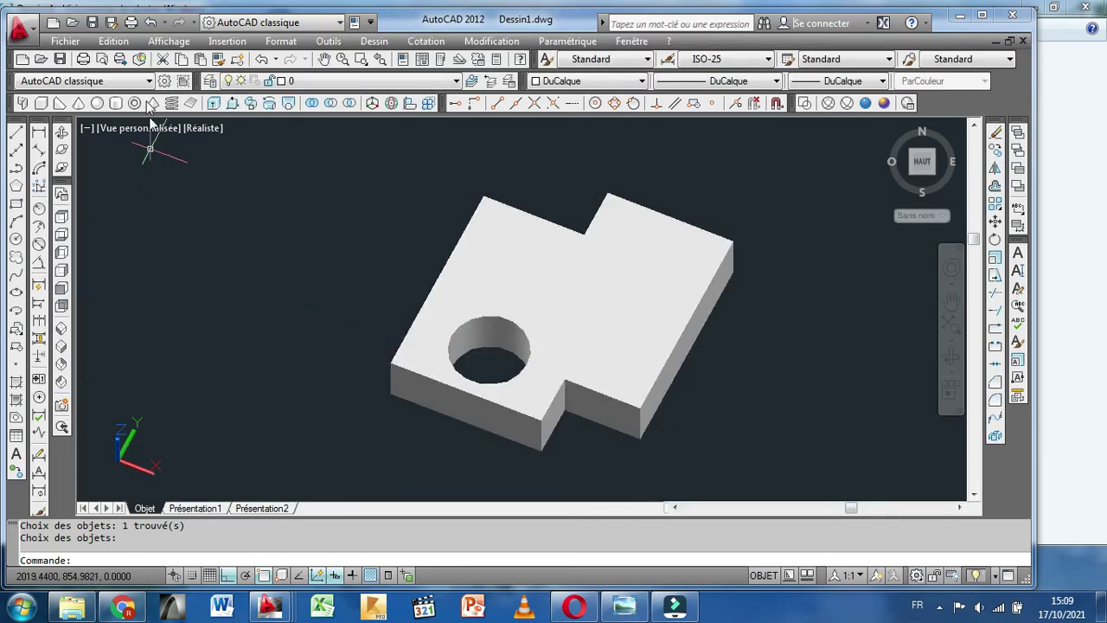
# Undo the subtraction and the preceding orbit of the view
pyautogui.click(151, 23)
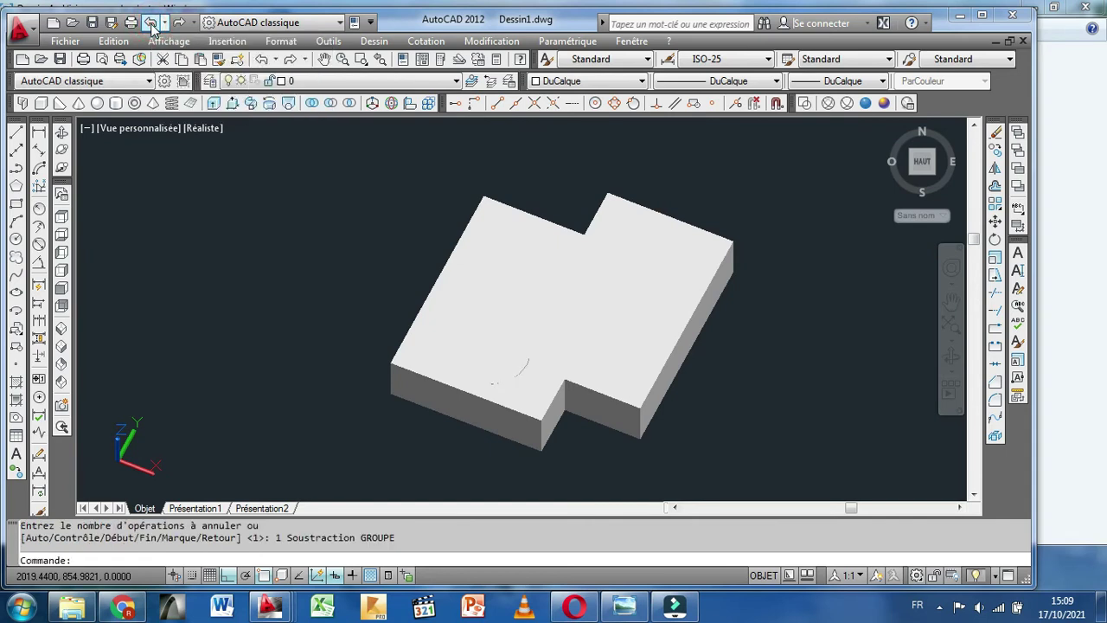
pyautogui.click(151, 23)
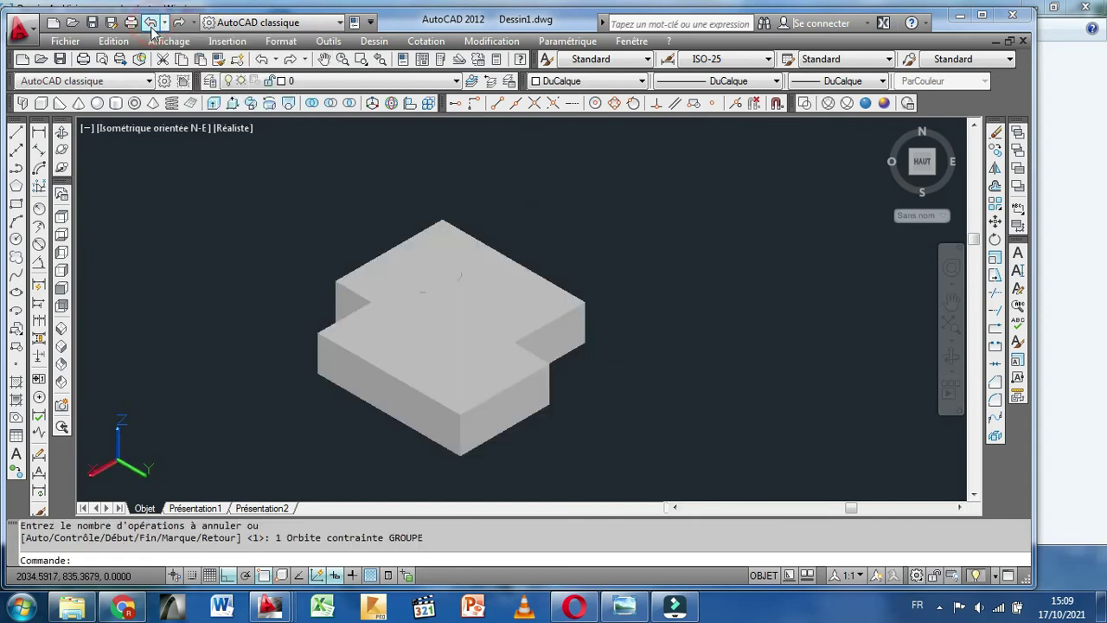
# Cut the round through hole by subtracting the extruded cylinder from the stepped solid
pyautogui.click(62, 134)
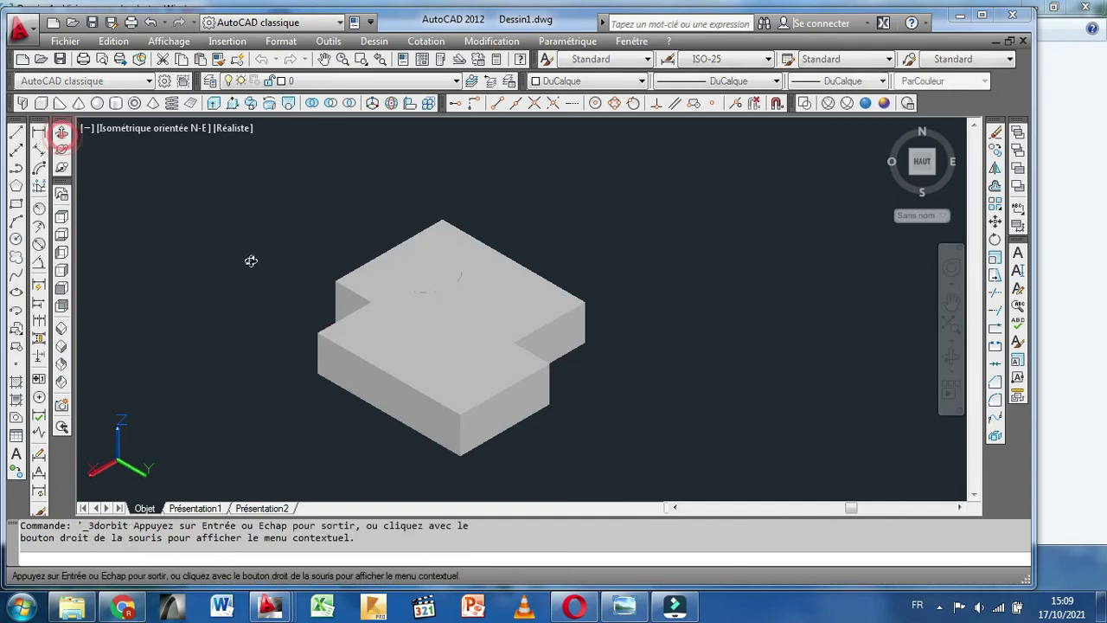
pyautogui.moveTo(247, 257); pyautogui.dragTo(411, 318)
pyautogui.moveTo(502, 334); pyautogui.dragTo(591, 304, button='middle')
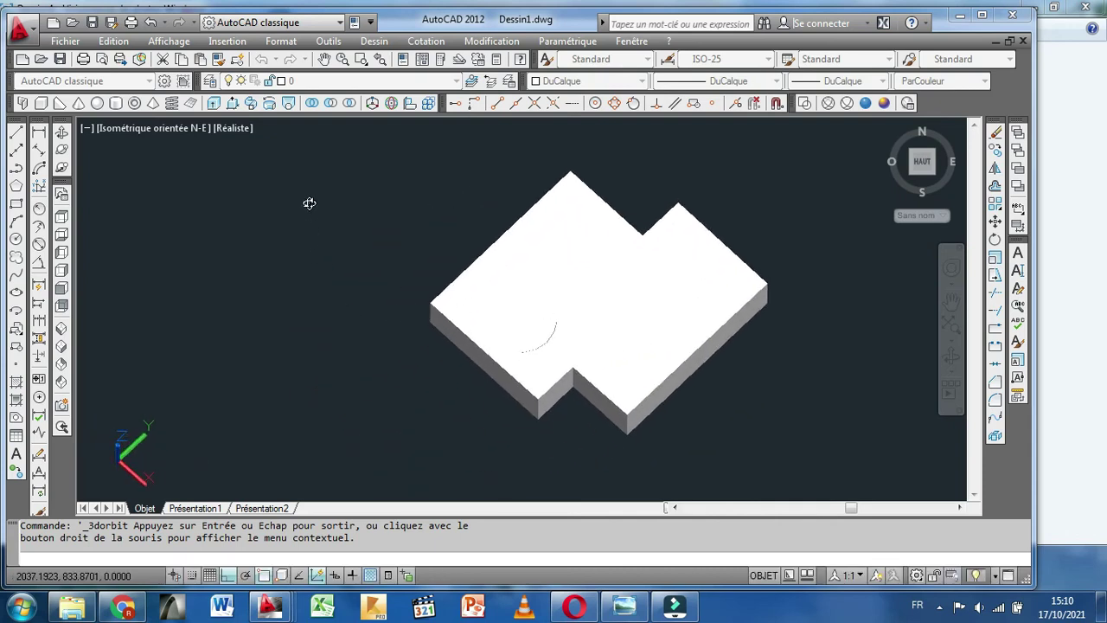
pyautogui.press('Escape')
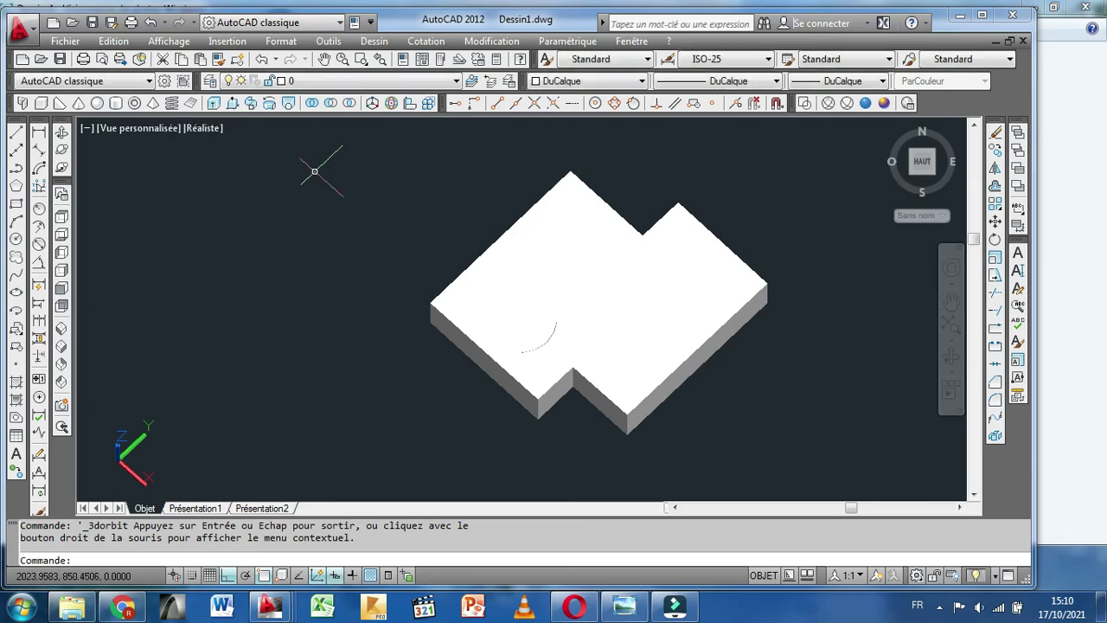
pyautogui.click(331, 104)
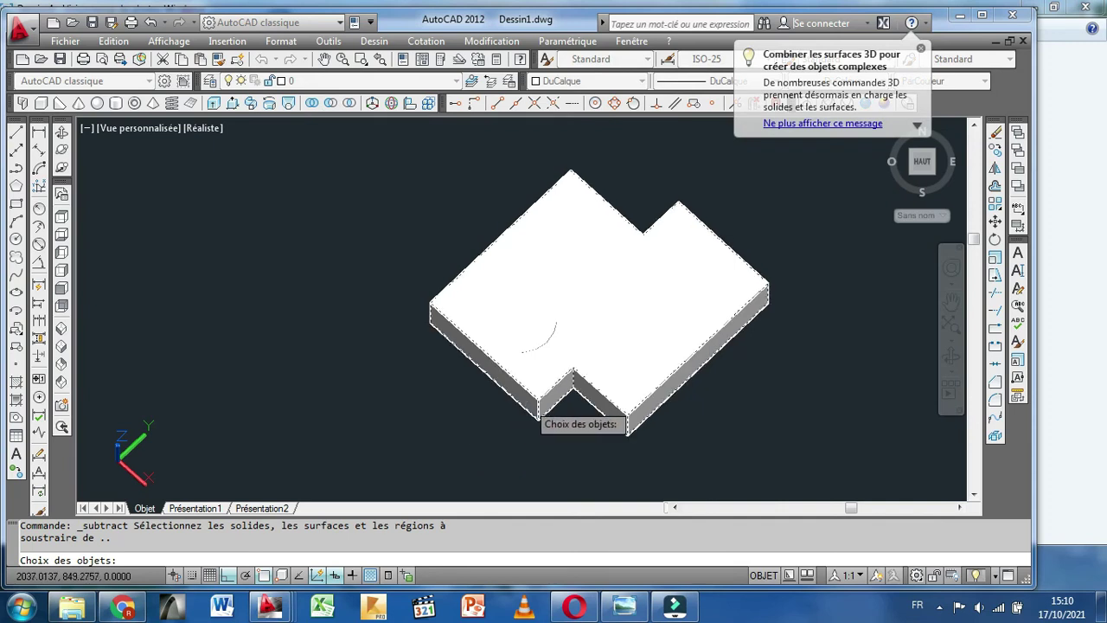
pyautogui.click(535, 395)
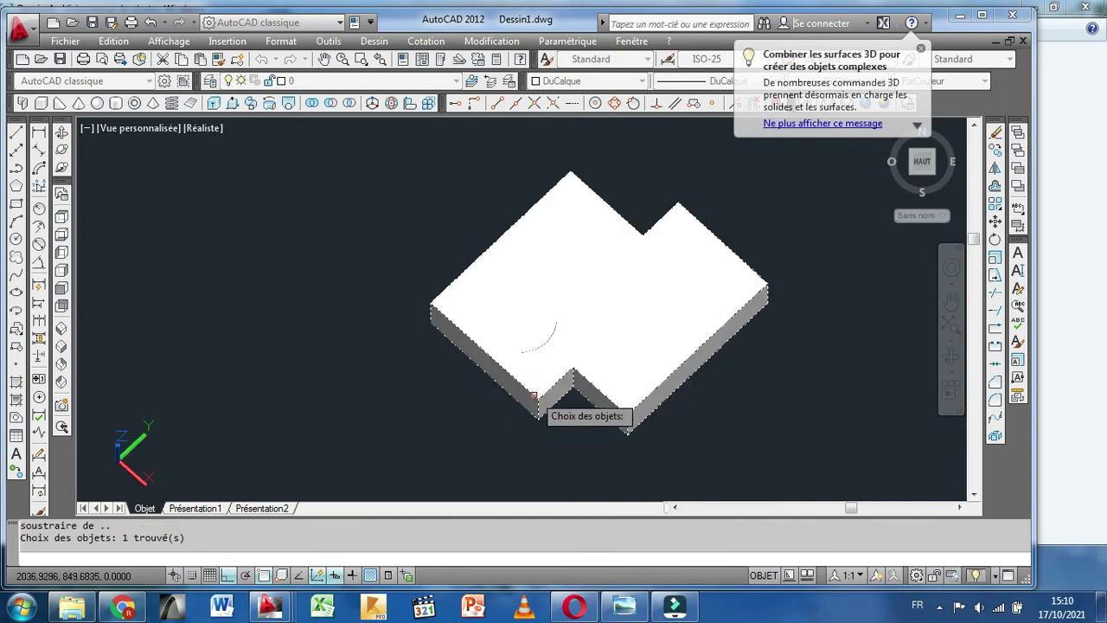
pyautogui.press('Return')
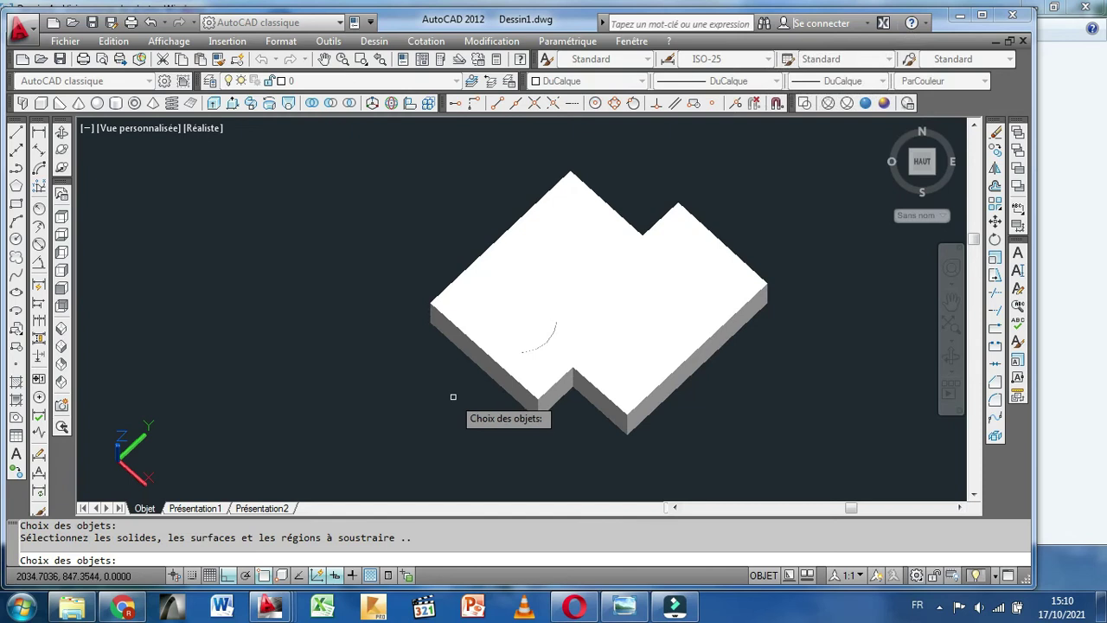
pyautogui.click(542, 342)
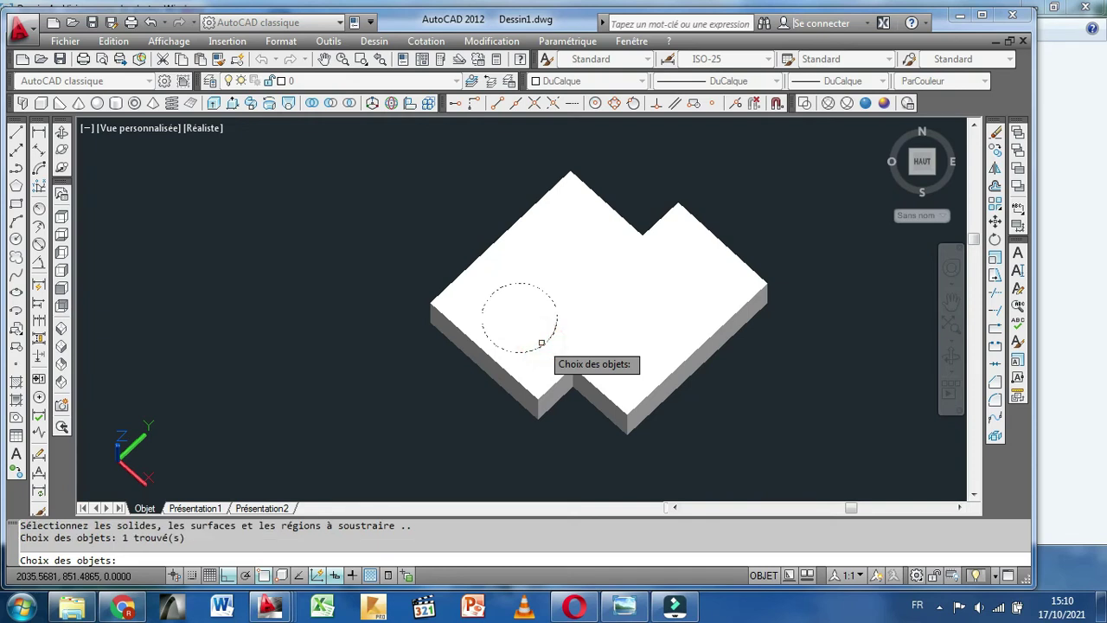
pyautogui.press('Return')
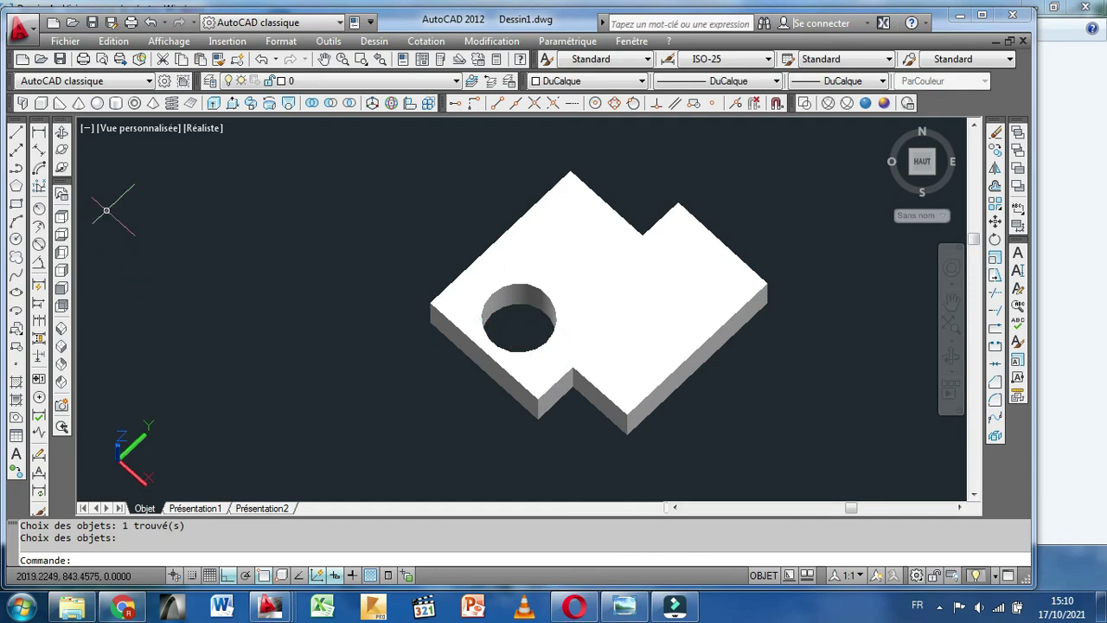
# Orbit around the finished part to examine the through hole and the stepped sides
pyautogui.click(62, 132)
pyautogui.moveTo(332, 282); pyautogui.dragTo(425, 355)
pyautogui.moveTo(425, 355); pyautogui.dragTo(430, 359, button='middle')
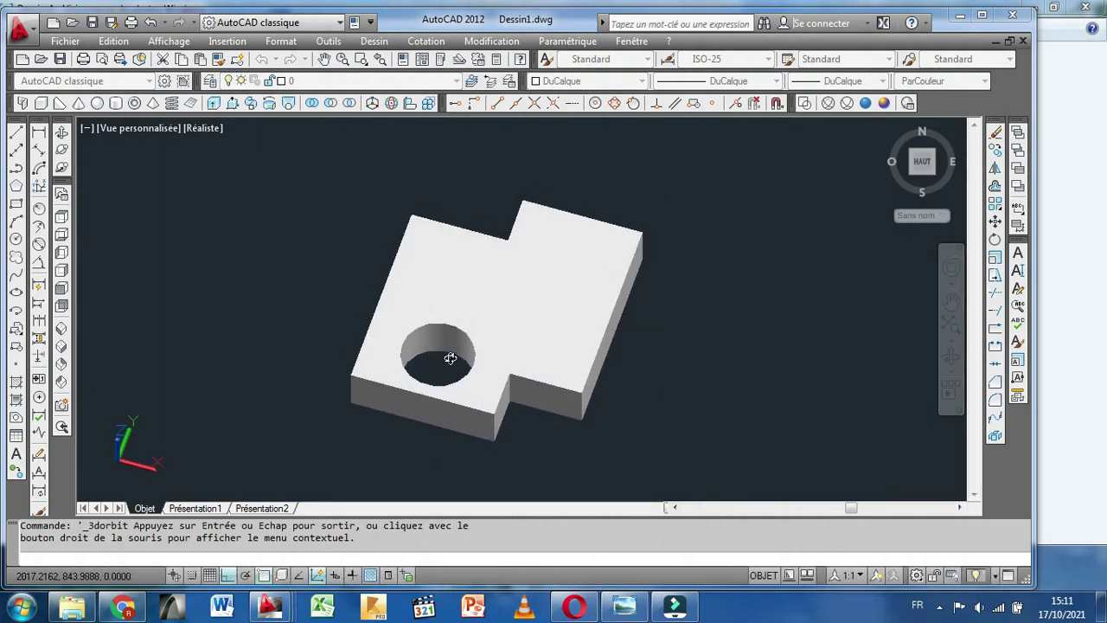